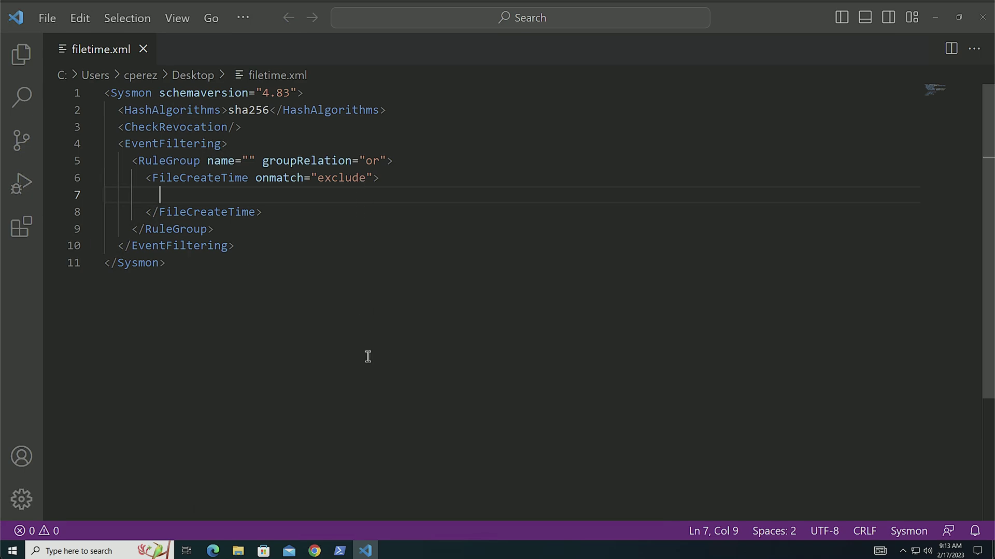
- Run sysmon -c in PowerShell to show filetime.xml loaded with the FileCreateTime exclude rule
{"action": "mouse_move", "coordinate": [346, 555]}
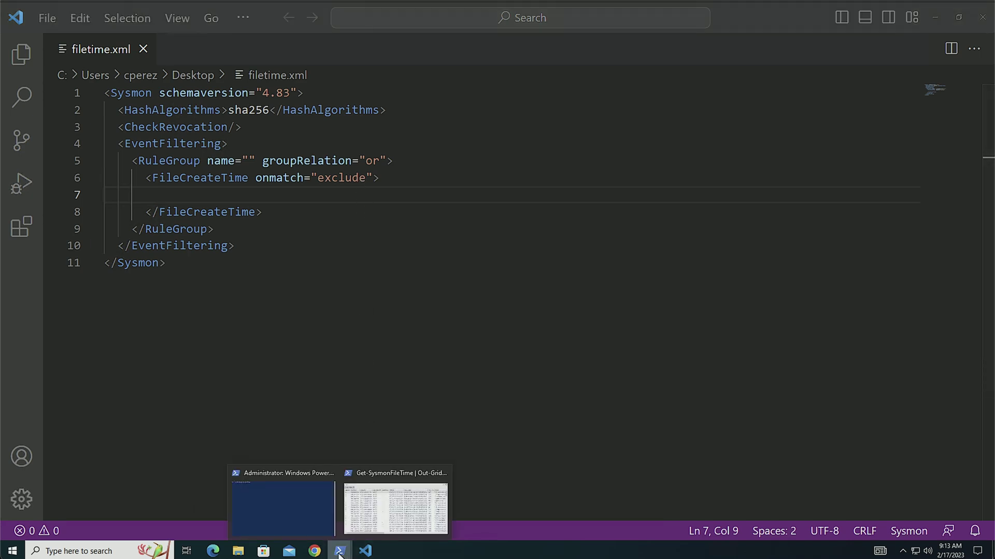
{"action": "left_click", "coordinate": [261, 502]}
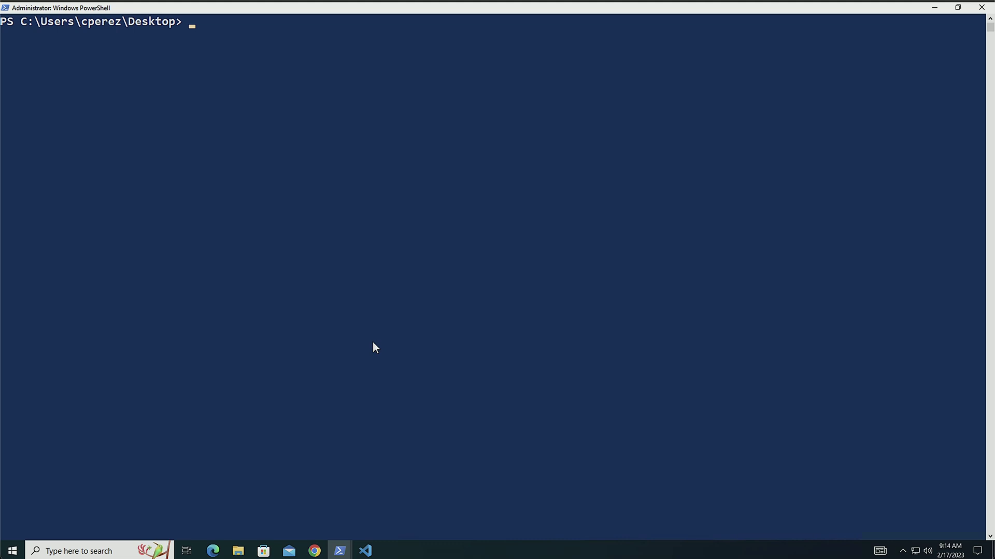
{"action": "type", "text": "sysmon -c"}
{"action": "key", "text": "Return"}
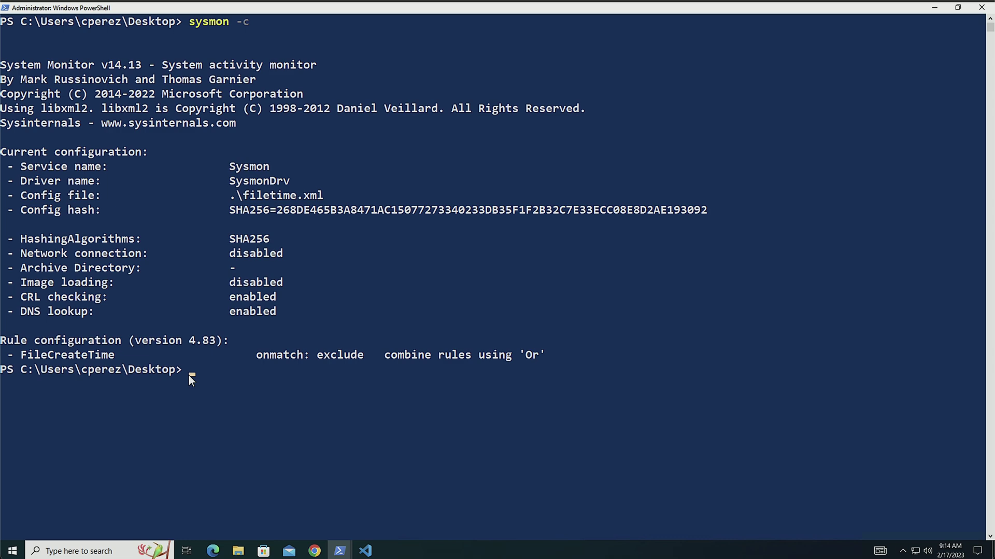
- Run Get-SysmonFileTime | select -First 1 to show one FileCreateTime event from chrome.exe
{"action": "type", "text": "-sysmon"}
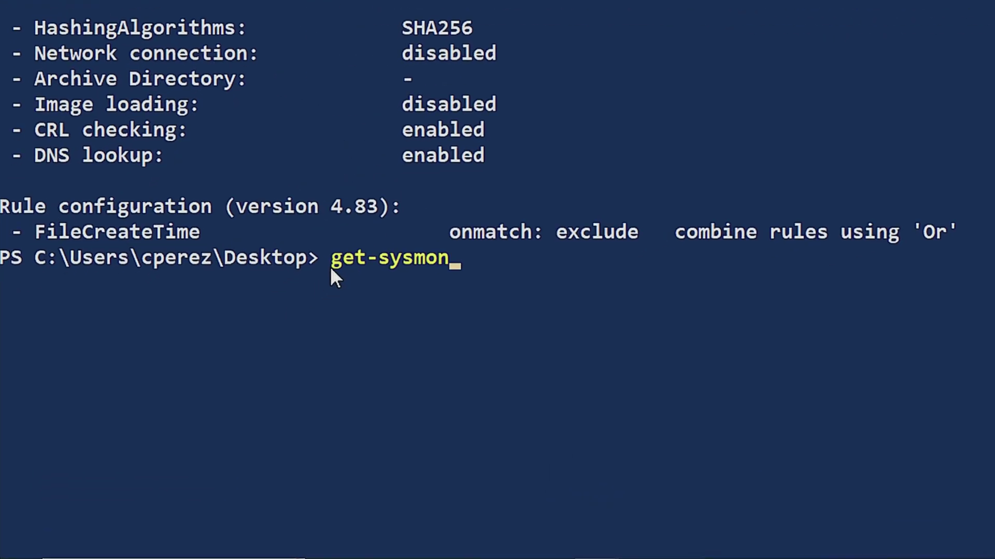
{"action": "type", "text": "fileti"}
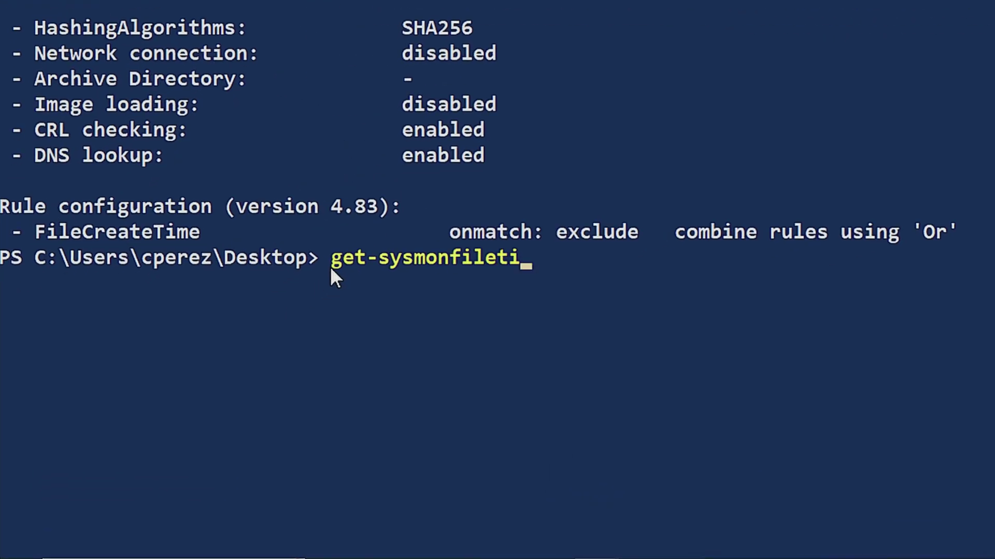
{"action": "key", "text": "Tab"}
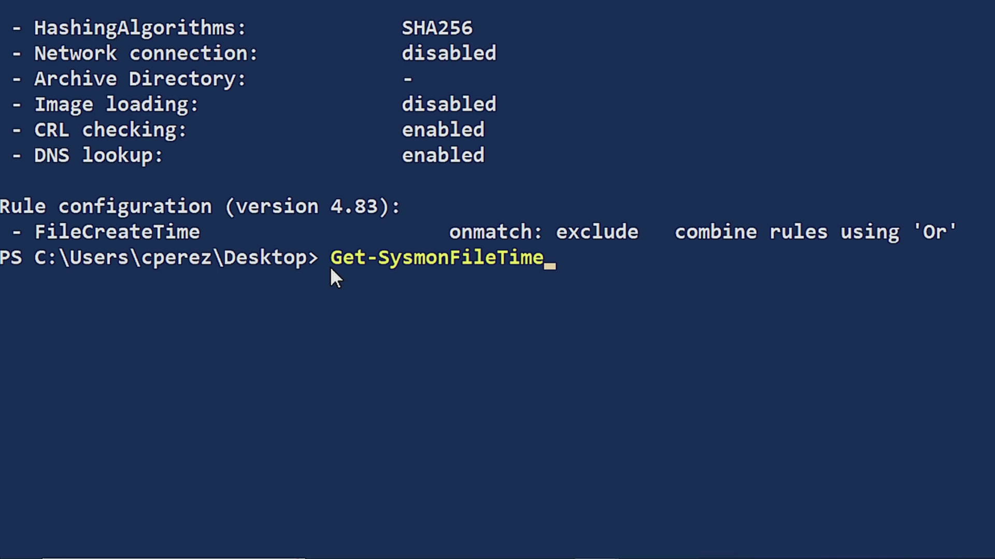
{"action": "type", "text": "| selecv"}
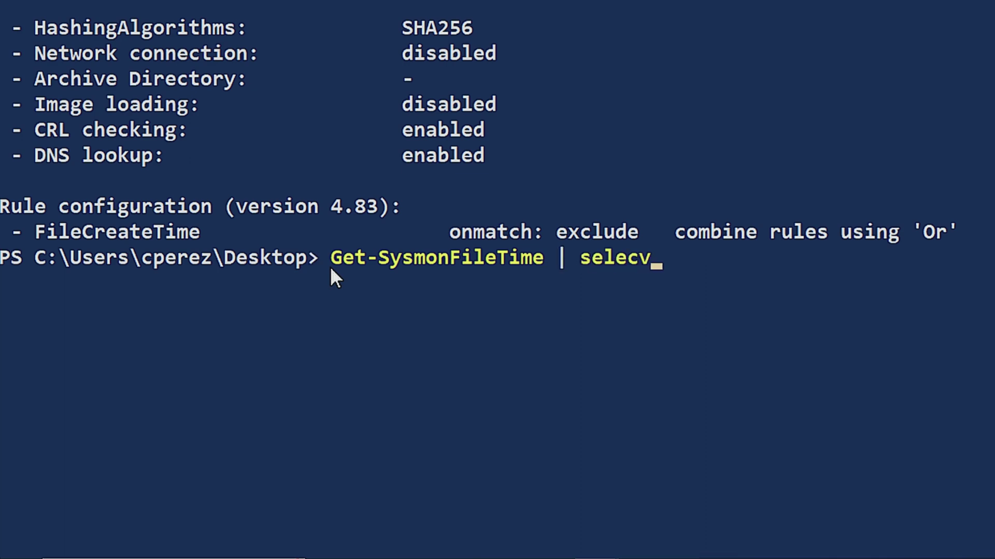
{"action": "key", "text": "BackSpace"}
{"action": "type", "text": "t -fi"}
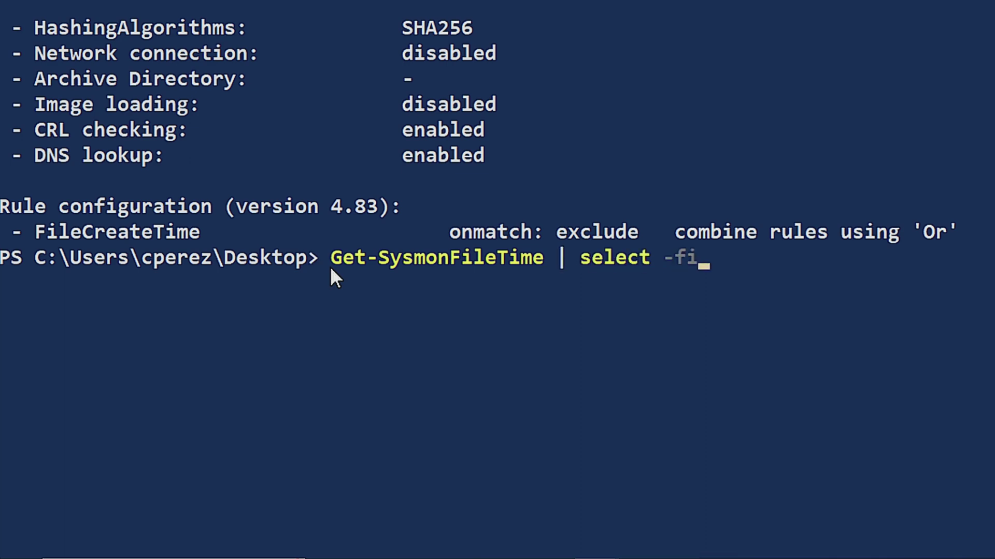
{"action": "key", "text": "Tab"}
{"action": "type", "text": "1"}
{"action": "key", "text": "Return"}
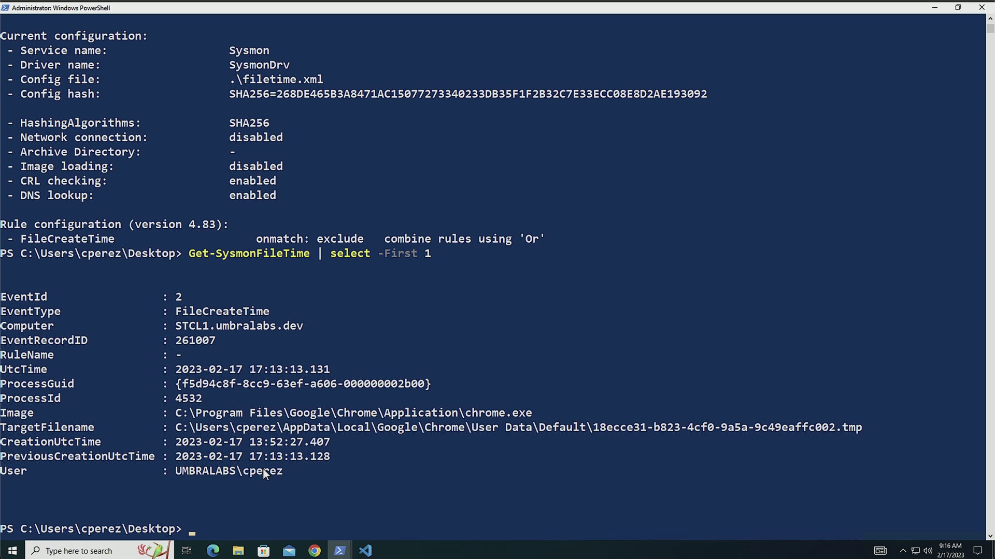
- Rerun the query with select image -Unique to list the distinct process images
{"action": "key", "text": "Up"}
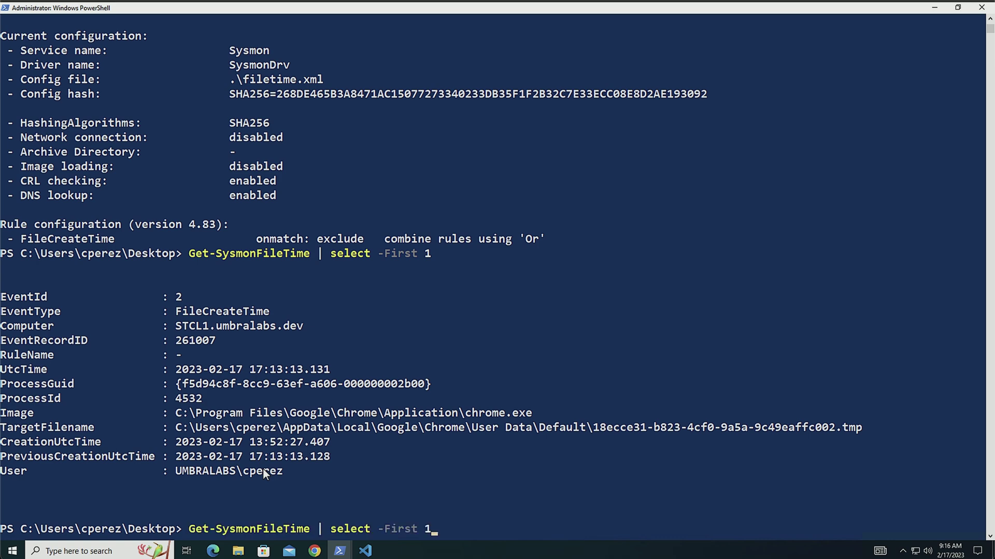
{"action": "key", "text": "BackSpace"}
{"action": "key", "text": "BackSpace"}
{"action": "key", "text": "BackSpace"}
{"action": "key", "text": "BackSpace"}
{"action": "key", "text": "BackSpace"}
{"action": "key", "text": "BackSpace"}
{"action": "key", "text": "BackSpace"}
{"action": "key", "text": "BackSpace"}
{"action": "type", "text": "image"}
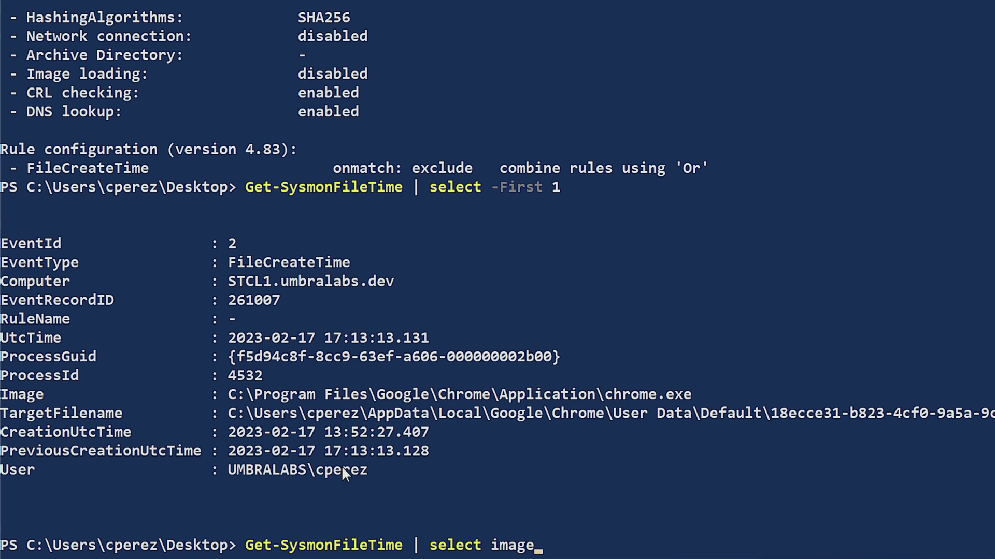
{"action": "type", "text": " -un"}
{"action": "key", "text": "Tab"}
{"action": "key", "text": "Return"}
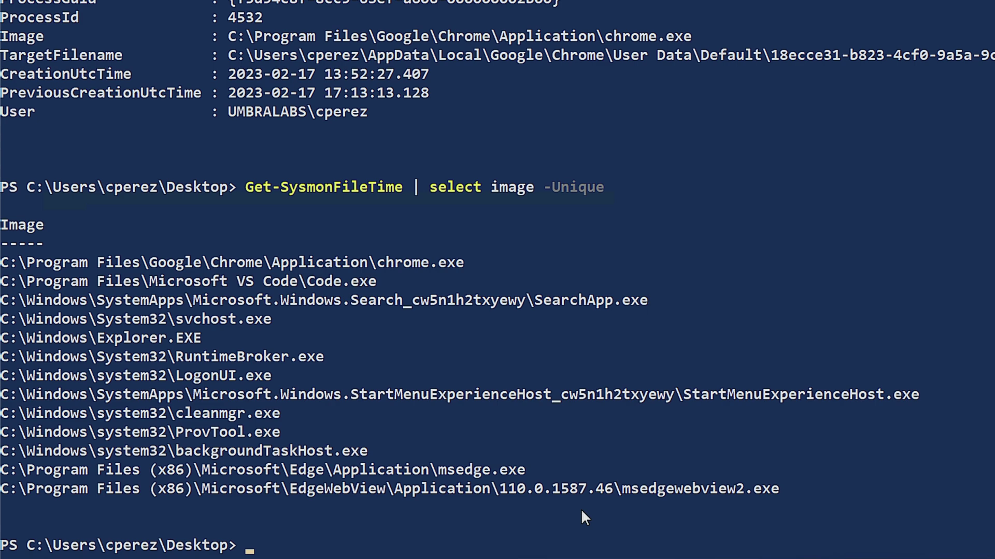
- Pipe the unique images into ConvertTo-SysmonRule and copy the generated <Image condition='is'> lines
{"action": "key", "text": "Up"}
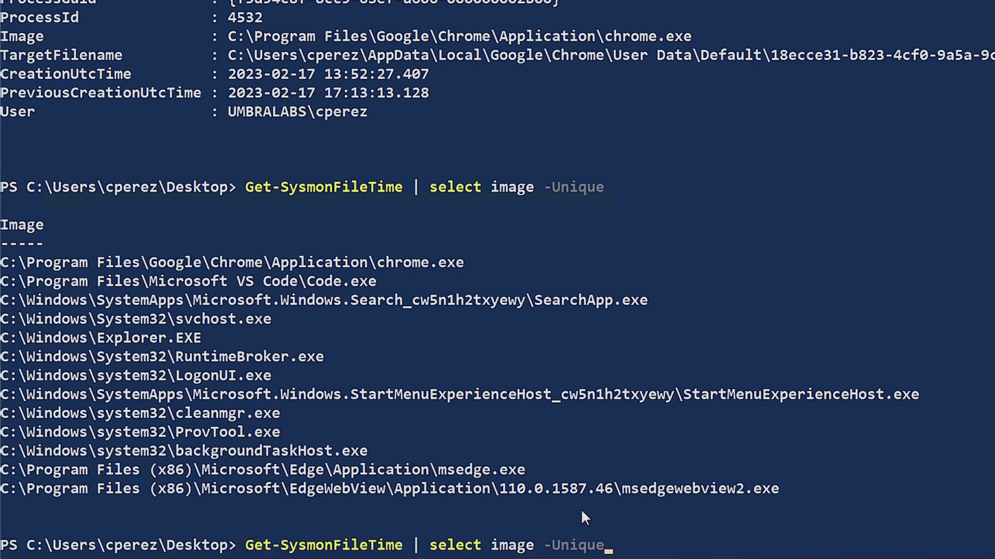
{"action": "type", "text": "| "}
{"action": "type", "text": "export"}
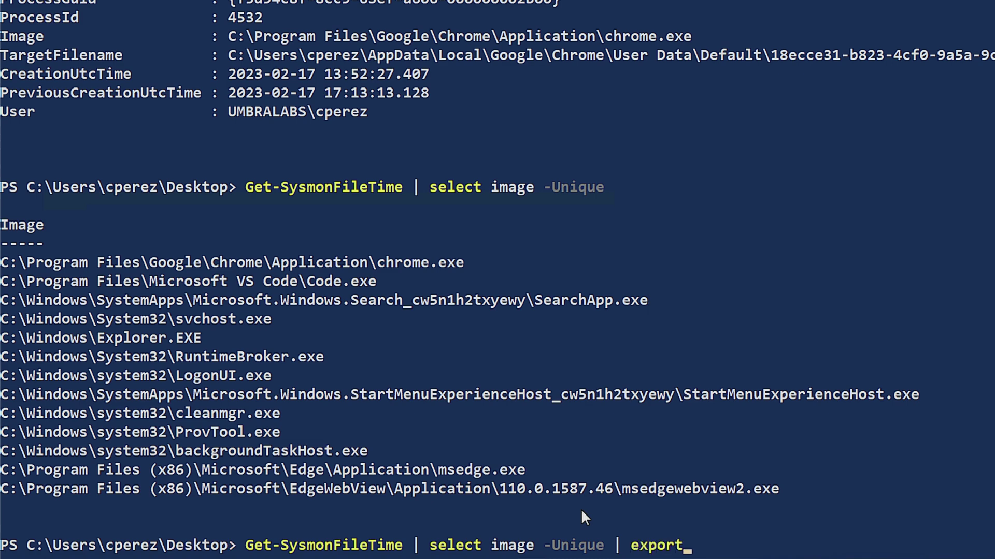
{"action": "type", "text": "-sysmo"}
{"action": "key", "text": "BackSpace"}
{"action": "key", "text": "BackSpace"}
{"action": "key", "text": "BackSpace"}
{"action": "key", "text": "BackSpace"}
{"action": "key", "text": "BackSpace"}
{"action": "key", "text": "BackSpace"}
{"action": "key", "text": "BackSpace"}
{"action": "key", "text": "BackSpace"}
{"action": "key", "text": "BackSpace"}
{"action": "key", "text": "BackSpace"}
{"action": "key", "text": "BackSpace"}
{"action": "key", "text": "BackSpace"}
{"action": "type", "text": "convertto"}
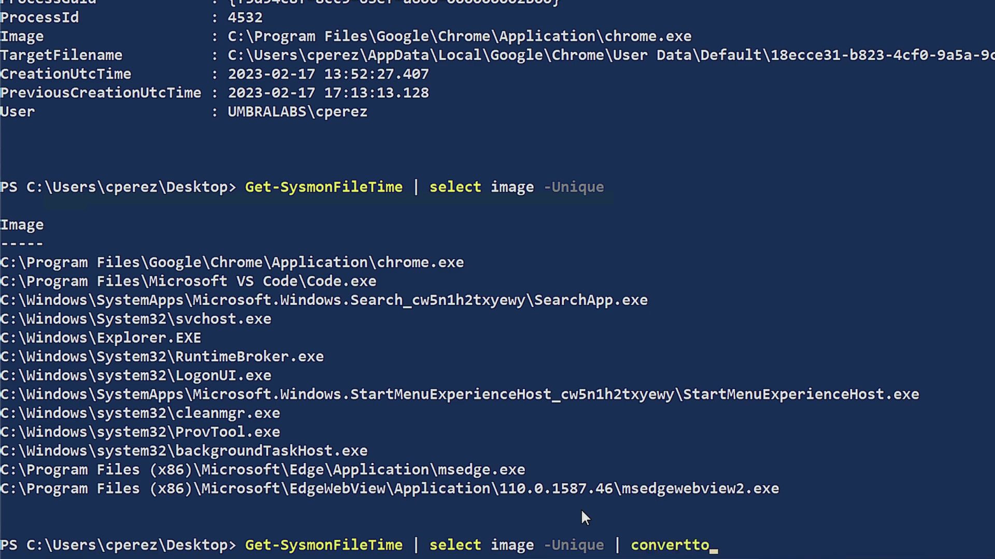
{"action": "type", "text": "-sys"}
{"action": "key", "text": "Tab"}
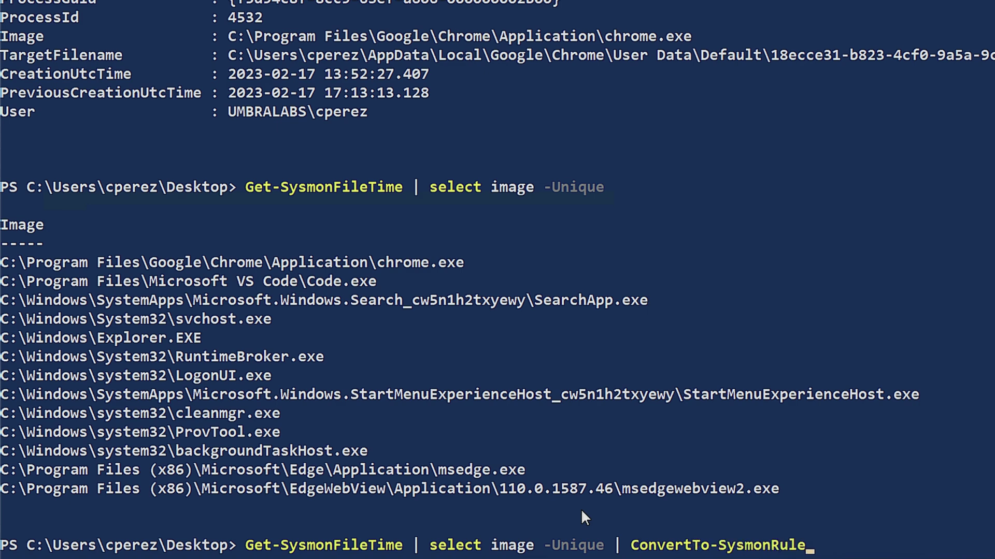
{"action": "key", "text": "Return"}
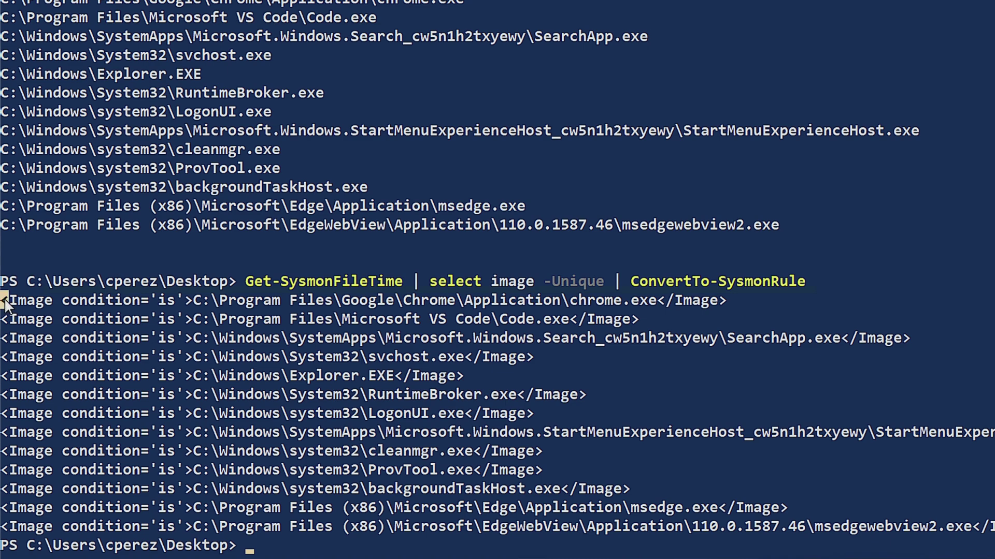
{"action": "left_click_drag", "start_coordinate": [4, 301], "coordinate": [987, 523]}
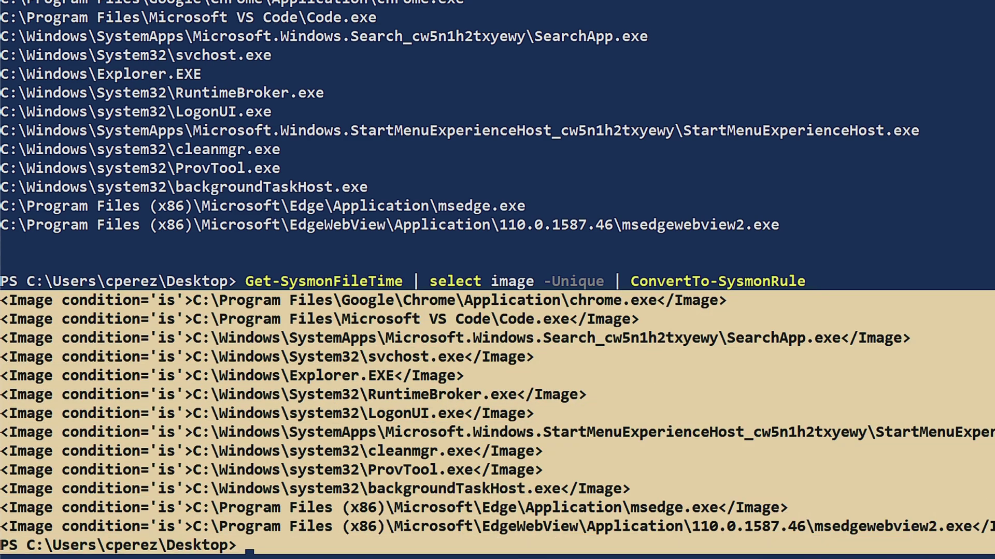
{"action": "right_click", "coordinate": [812, 415]}
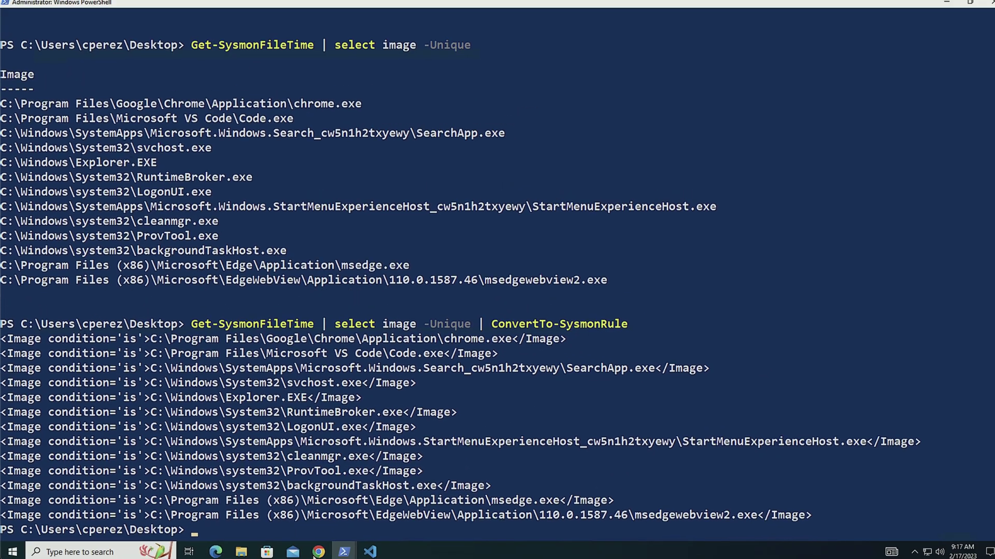
- Paste the Image rules into filetime.xml's FileCreateTime block and indent them to line up
{"action": "left_click", "coordinate": [365, 551]}
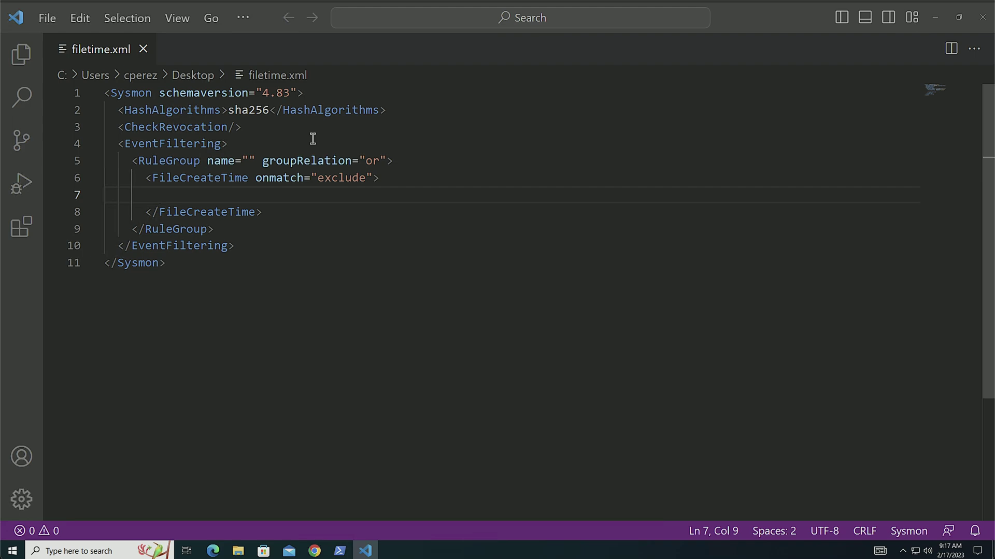
{"action": "type", "text": "<Image condition='is'>C:\\Program Files\\Google\\Chrome\\Application\\chrome.exe</Image> <Image condition='is'>C:\\Program Files\\Microsoft VS Code\\Code.exe</Image> <Image condition='is'>C:\\Windows\\SystemApps\\Microsoft.Windows.Search_cw5n1h2txyewy\\SearchApp.exe</Image> <Image condition='is'>C:\\Windows\\System32\\svchost.exe</Image> <Image condition='is'>C:\\Windows\\Explorer.EXE</Image> <Image condition='is'>C:\\Windows\\System32\\RuntimeBroker.exe</Image> <Image condition='is'>C:\\Windows\\system32\\LogonUI.exe</Image> <Image condition='is'>C:\\Windows\\SystemApps\\Microsoft.Windows.StartMenuExperienceHost_cw5n1h2txyewy\\StartMenuExperienceHost.exe</Image> <Image condition='is'>C:\\Windows\\system32\\cleanmgr.exe</Image> <Image condition='is'>C:\\Windows\\system32\\ProvTool.exe</Image> <Image condition='is'>C:\\Windows\\system32\\backgroundTaskHost.exe</Image> <Image condition='is'>C:\\Program Files (x86)\\Microsoft\\Edge\\Application\\msedge.exe</Image> <Image condition='is'>C:\\Program Files (x86)\\Microsoft\\EdgeWebView\\Application\\110.0.1587.46\\msedgewebview2.exe</Image>"}
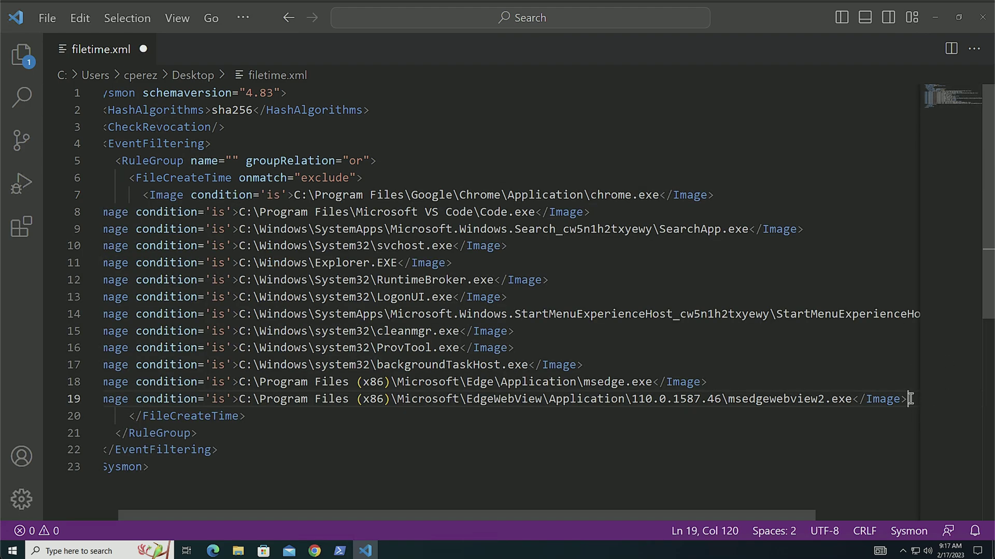
{"action": "left_click_drag", "start_coordinate": [925, 404], "coordinate": [2, 212]}
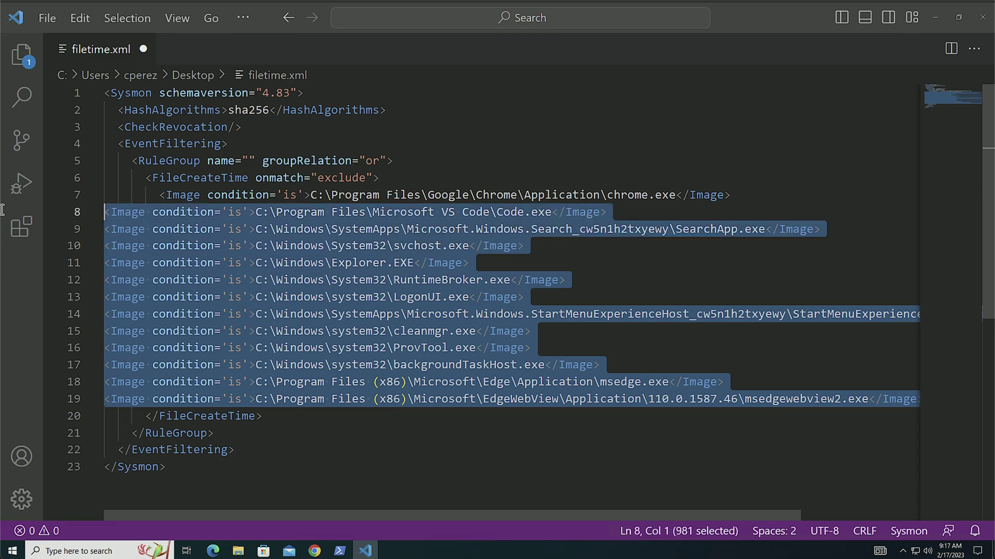
{"action": "key", "text": "Tab"}
{"action": "key", "text": "Tab"}
{"action": "key", "text": "Tab"}
{"action": "key", "text": "Tab"}
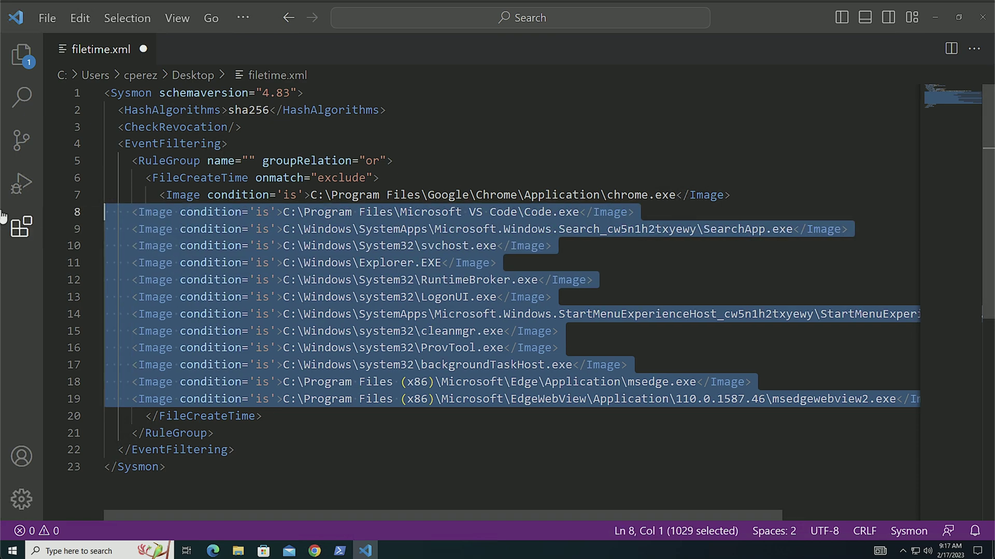
{"action": "left_click", "coordinate": [555, 367]}
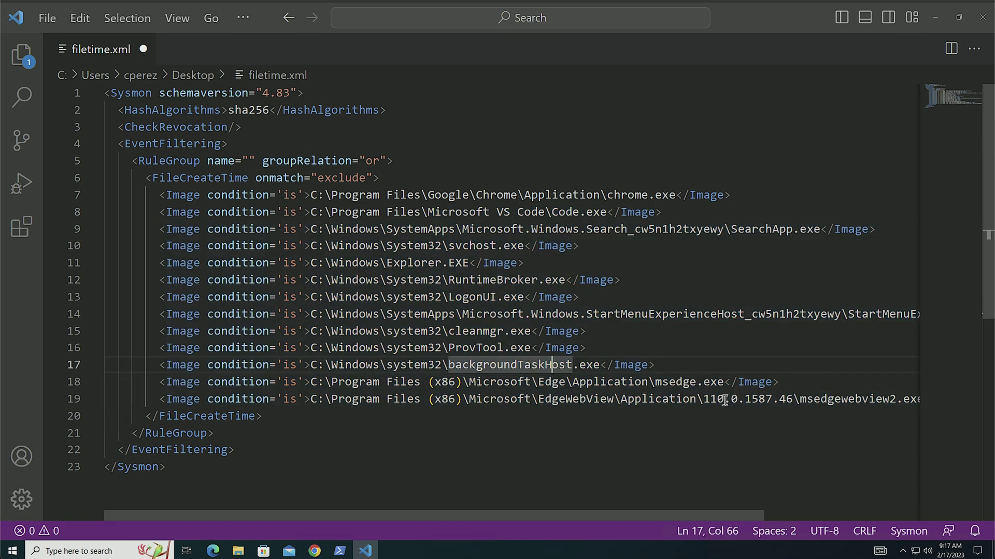
- In the EdgeWebView rule, replace version 110.0.1587.46 with ';' and set the condition to contains all
{"action": "left_click", "coordinate": [794, 399]}
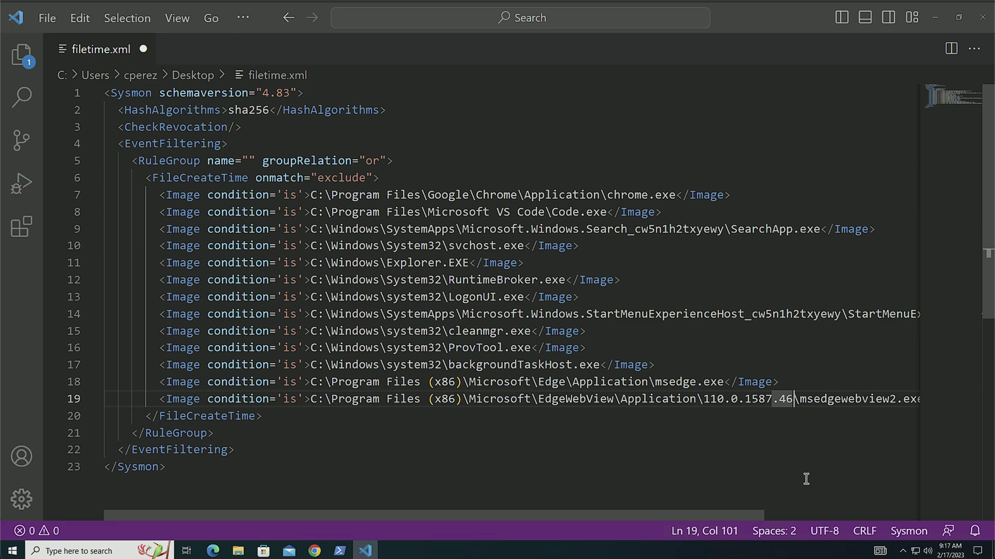
{"action": "key", "text": "BackSpace"}
{"action": "key", "text": "BackSpace"}
{"action": "key", "text": "BackSpace"}
{"action": "key", "text": "BackSpace"}
{"action": "key", "text": "BackSpace"}
{"action": "key", "text": "BackSpace"}
{"action": "key", "text": "BackSpace"}
{"action": "key", "text": "BackSpace"}
{"action": "key", "text": "BackSpace"}
{"action": "key", "text": "BackSpace"}
{"action": "key", "text": "BackSpace"}
{"action": "key", "text": "BackSpace"}
{"action": "key", "text": "BackSpace"}
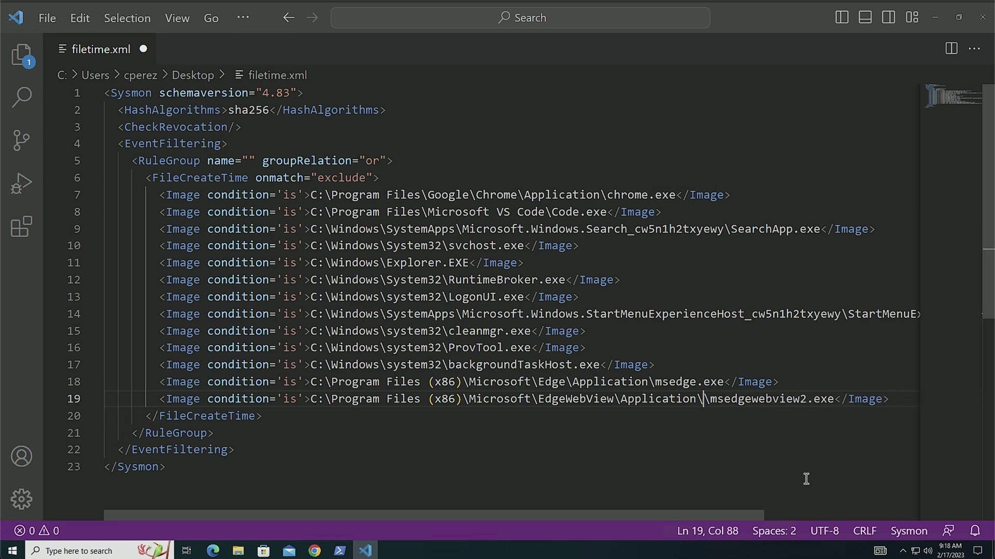
{"action": "type", "text": ";"}
{"action": "key", "text": "Left"}
{"action": "key", "text": "Left"}
{"action": "key", "text": "Left"}
{"action": "key", "text": "Left"}
{"action": "key", "text": "Left"}
{"action": "key", "text": "Left"}
{"action": "key", "text": "Left"}
{"action": "key", "text": "Left"}
{"action": "key", "text": "Left"}
{"action": "key", "text": "Left"}
{"action": "key", "text": "Left"}
{"action": "key", "text": "Left"}
{"action": "key", "text": "Left"}
{"action": "key", "text": "Left"}
{"action": "key", "text": "Left"}
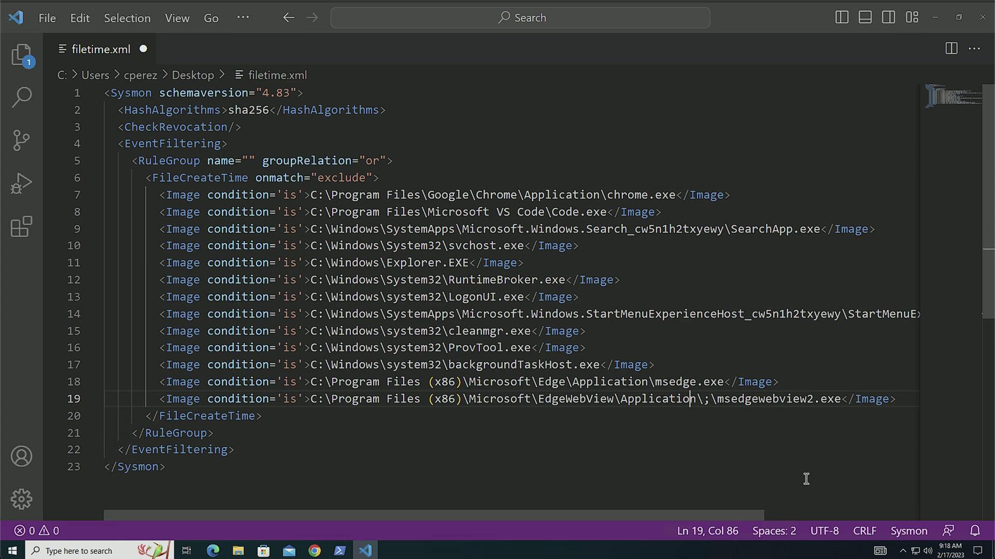
{"action": "key", "text": "Left"}
{"action": "key", "text": "Left"}
{"action": "key", "text": "Left"}
{"action": "key", "text": "Left"}
{"action": "key", "text": "Left"}
{"action": "key", "text": "Left"}
{"action": "key", "text": "Left"}
{"action": "key", "text": "Left"}
{"action": "key", "text": "Left"}
{"action": "key", "text": "Left"}
{"action": "key", "text": "Left"}
{"action": "key", "text": "Left"}
{"action": "key", "text": "Left"}
{"action": "key", "text": "Left"}
{"action": "key", "text": "Left"}
{"action": "key", "text": "Left"}
{"action": "key", "text": "Left"}
{"action": "key", "text": "Left"}
{"action": "key", "text": "Left"}
{"action": "key", "text": "Left"}
{"action": "key", "text": "Left"}
{"action": "key", "text": "Left"}
{"action": "key", "text": "Left"}
{"action": "key", "text": "Left"}
{"action": "key", "text": "Left"}
{"action": "key", "text": "Left"}
{"action": "key", "text": "Left"}
{"action": "key", "text": "Left"}
{"action": "key", "text": "Left"}
{"action": "key", "text": "Left"}
{"action": "key", "text": "Left"}
{"action": "key", "text": "Left"}
{"action": "key", "text": "Left"}
{"action": "key", "text": "Left"}
{"action": "key", "text": "Left"}
{"action": "key", "text": "Left"}
{"action": "key", "text": "Left"}
{"action": "key", "text": "Left"}
{"action": "key", "text": "Left"}
{"action": "key", "text": "Left"}
{"action": "key", "text": "BackSpace"}
{"action": "key", "text": "BackSpace"}
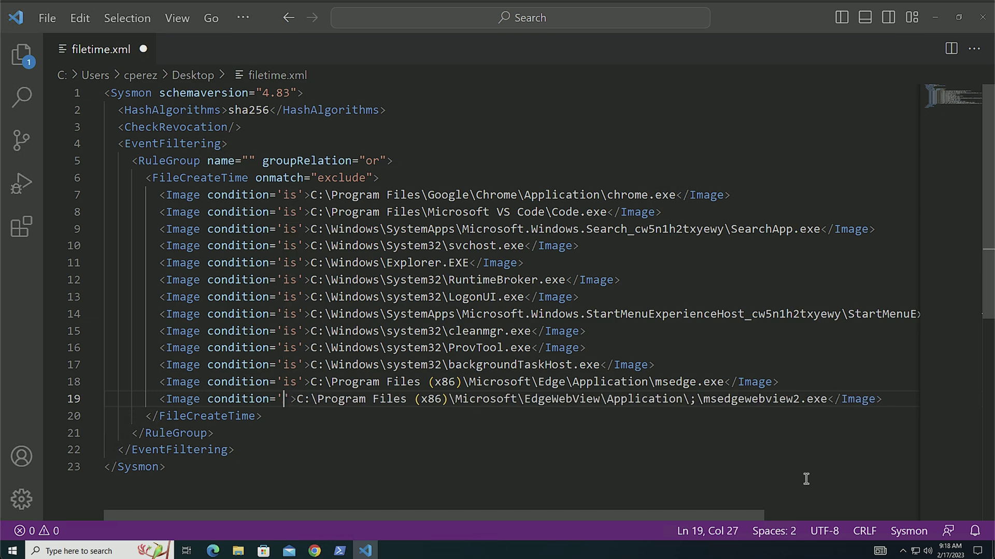
{"action": "type", "text": "contai"}
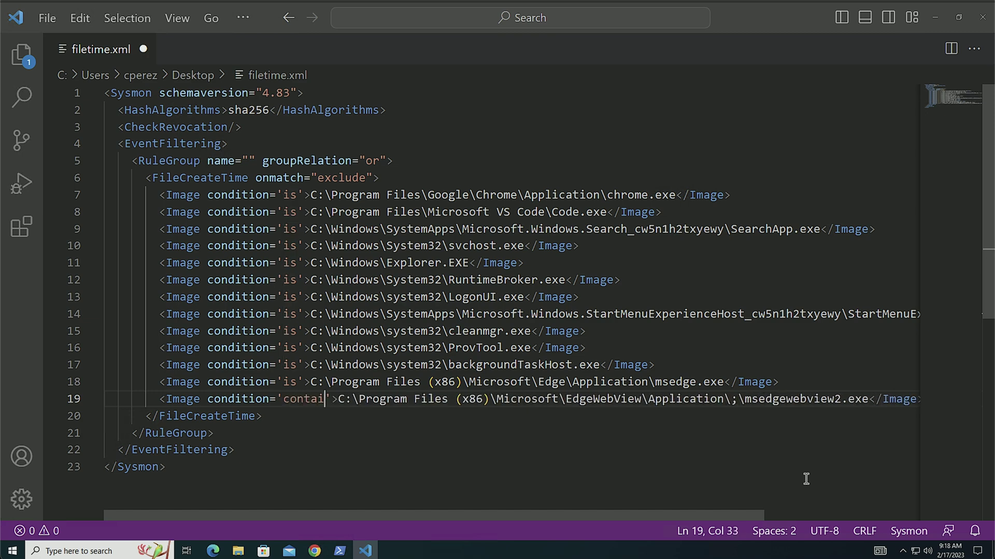
{"action": "type", "text": "ns all"}
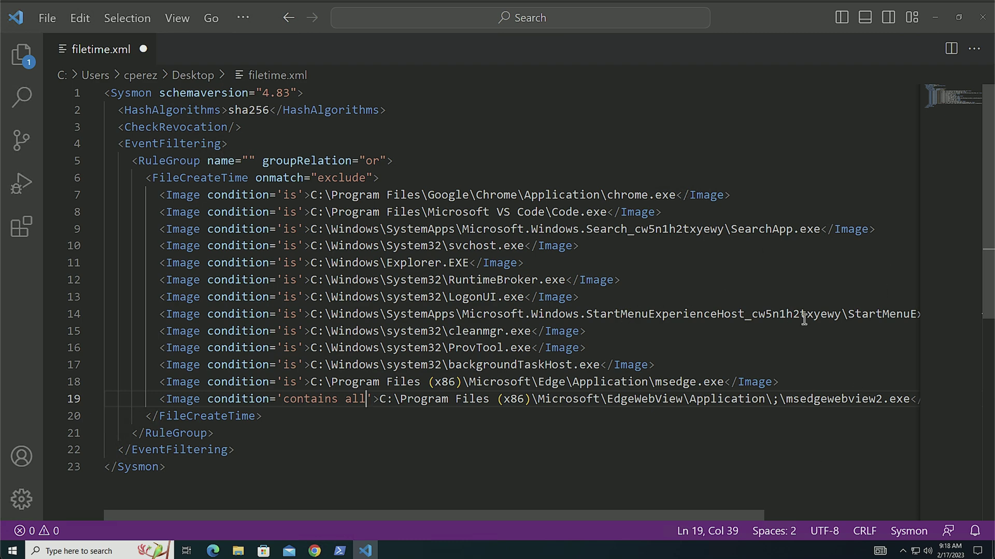
- Replace the cw5n1h2txyewy suffix with ';' on lines 14 and 9
{"action": "left_click", "coordinate": [843, 314]}
{"action": "left_click_drag", "start_coordinate": [842, 314], "coordinate": [752, 314]}
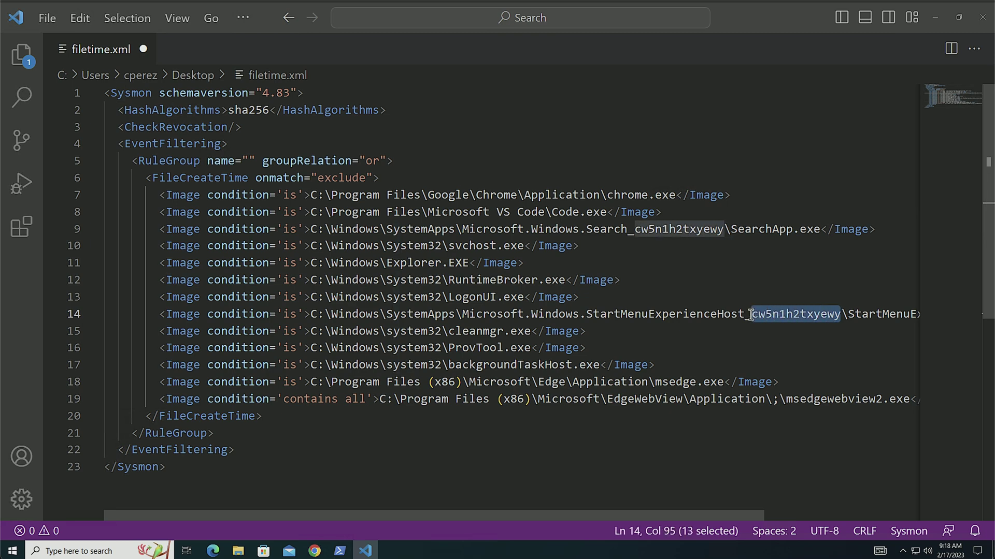
{"action": "key", "text": "BackSpace"}
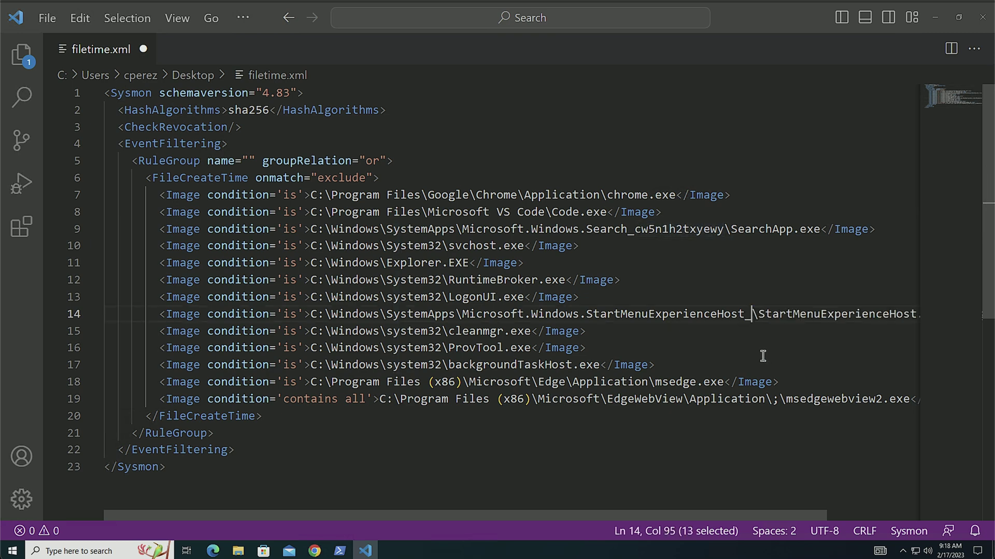
{"action": "key", "text": "ctrl+space"}
{"action": "type", "text": ";"}
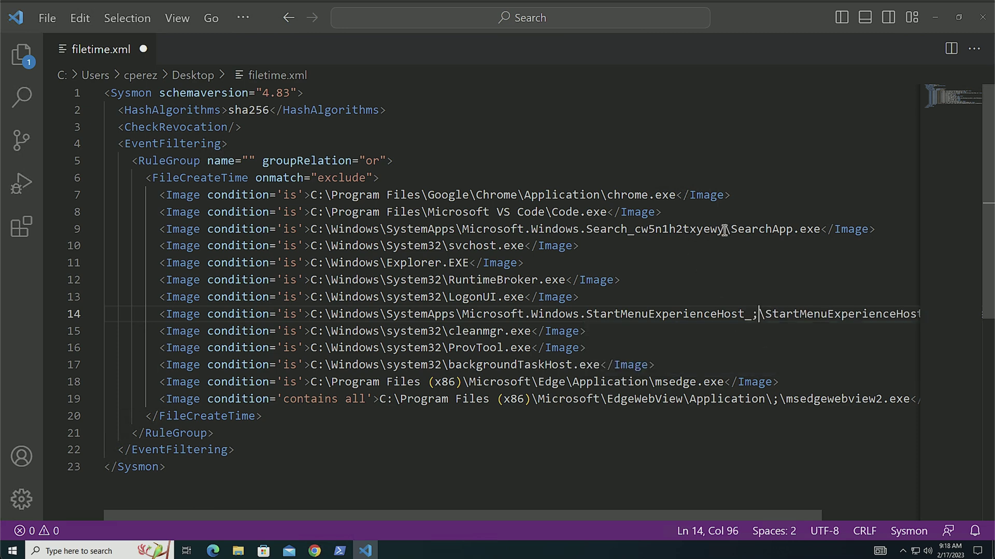
{"action": "left_click_drag", "start_coordinate": [728, 230], "coordinate": [635, 231]}
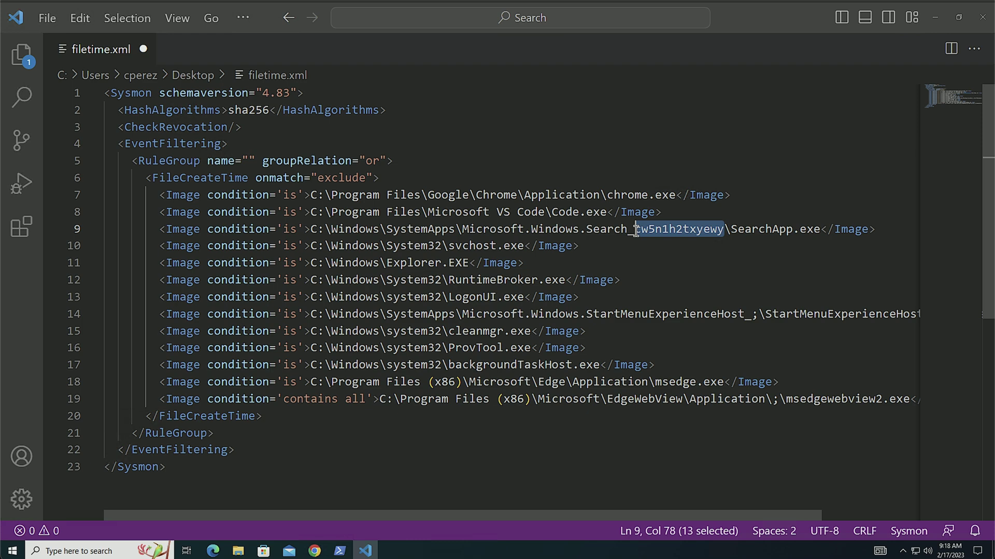
{"action": "type", "text": ";"}
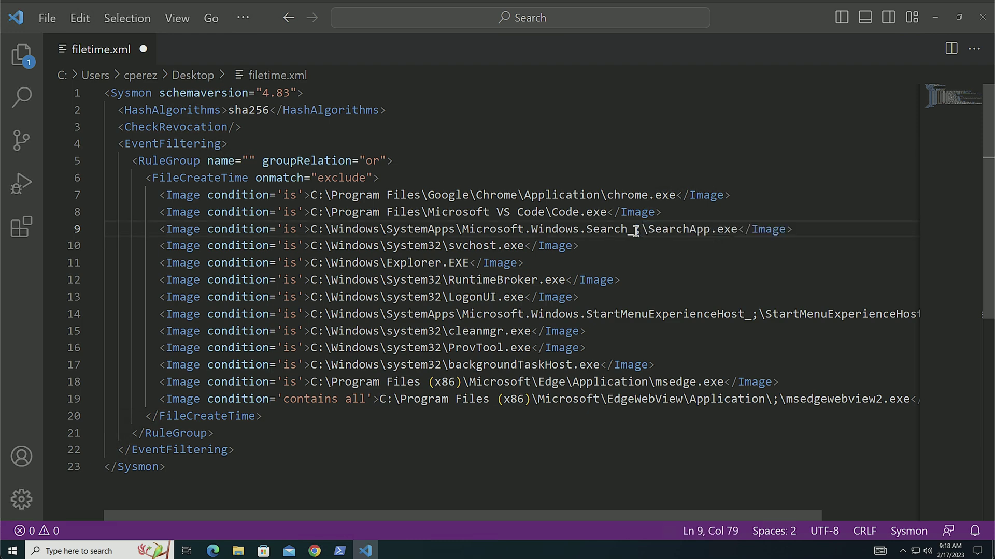
- Change the 'is' conditions on lines 9 and 14 to 'contains all' and save filetime.xml
{"action": "left_click", "coordinate": [367, 400]}
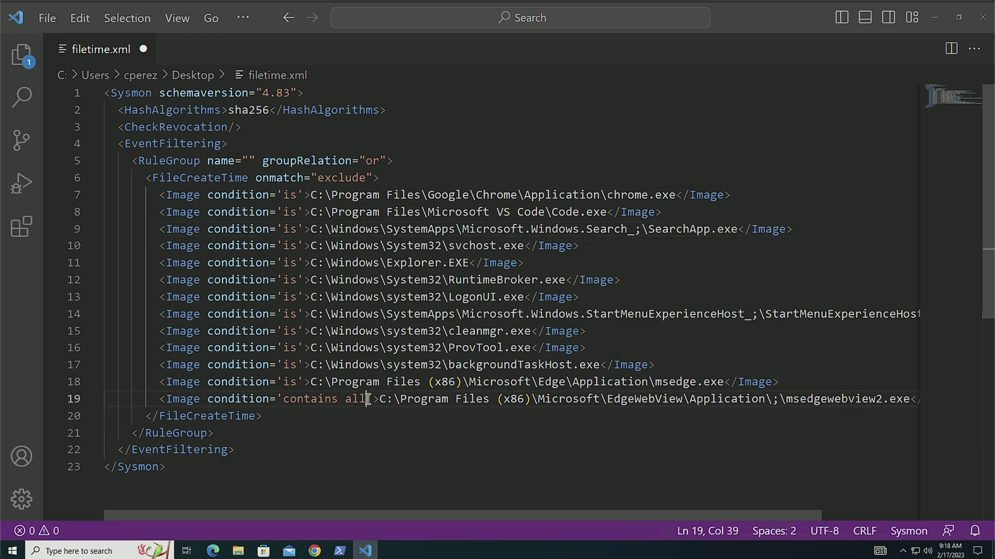
{"action": "left_click_drag", "start_coordinate": [367, 400], "coordinate": [283, 402]}
{"action": "key", "text": "ctrl+c"}
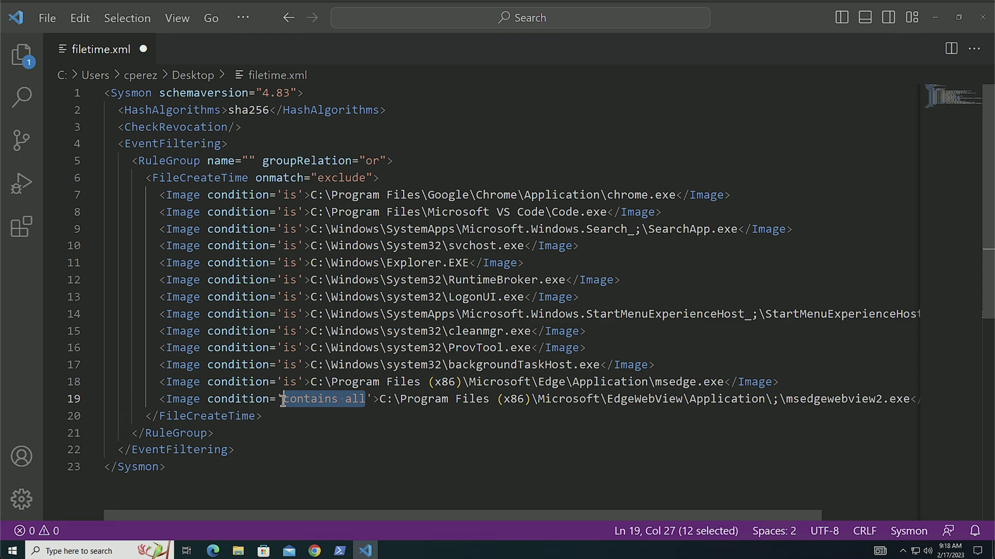
{"action": "double_click", "coordinate": [291, 228]}
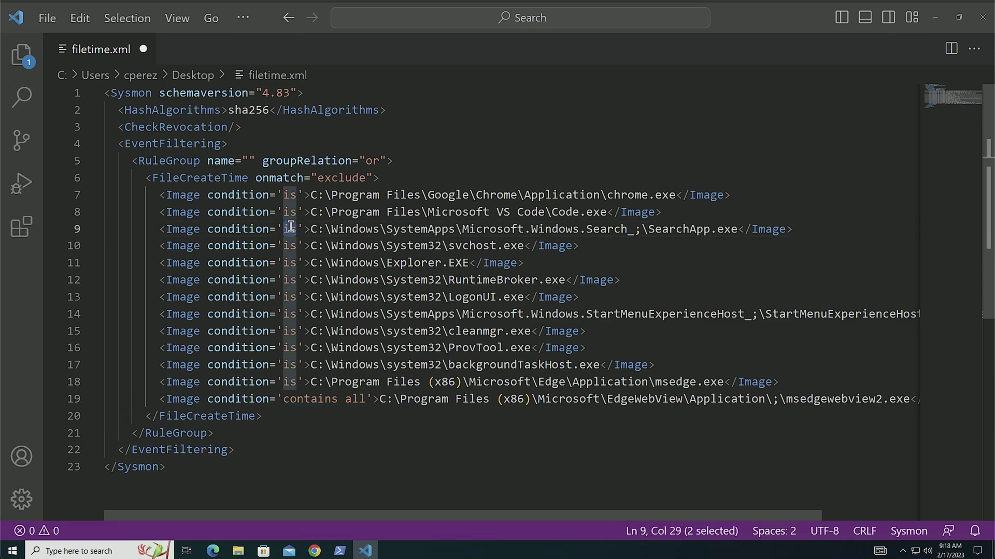
{"action": "key", "text": "ctrl+v"}
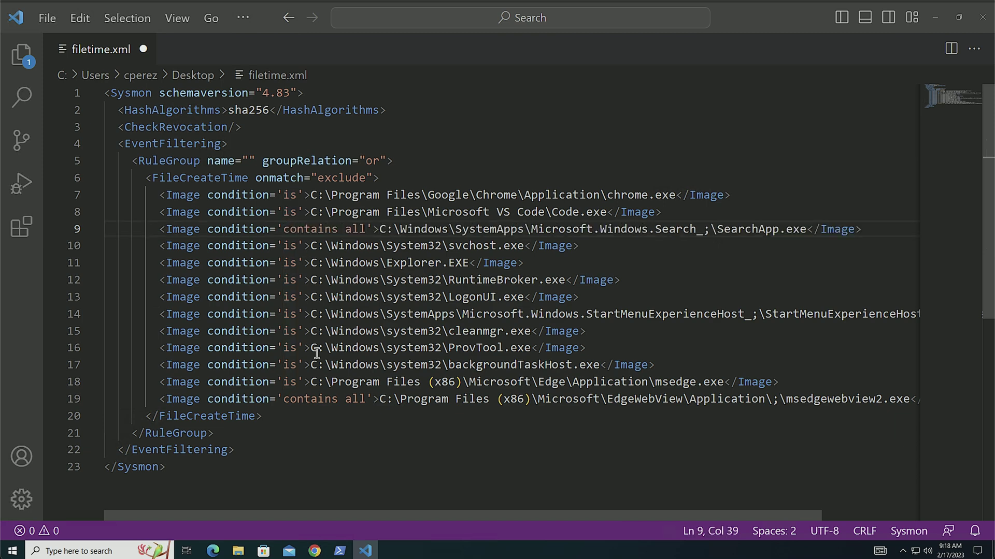
{"action": "double_click", "coordinate": [290, 314]}
{"action": "key", "text": "ctrl+v"}
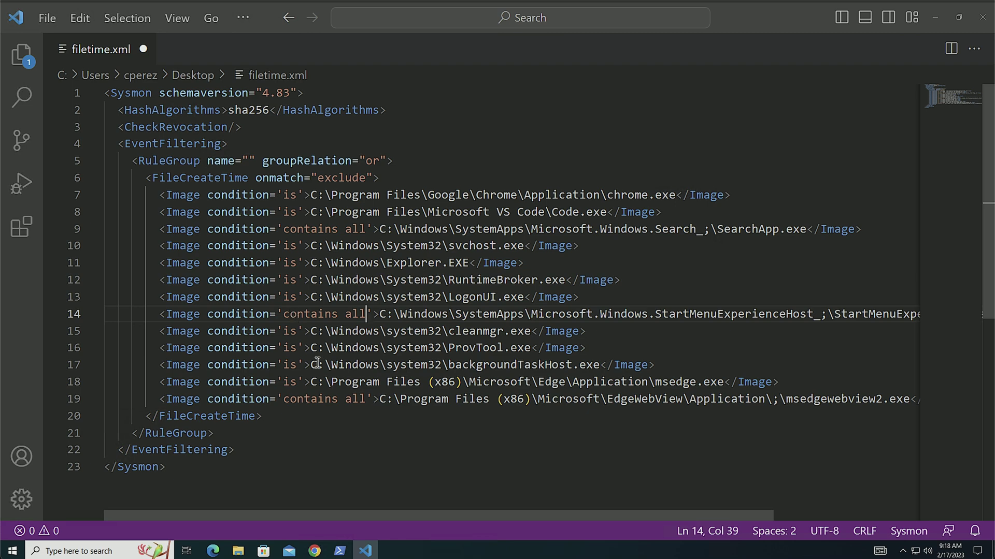
{"action": "key", "text": "super+s"}
{"action": "left_click", "coordinate": [634, 298]}
{"action": "key", "text": "ctrl+s"}
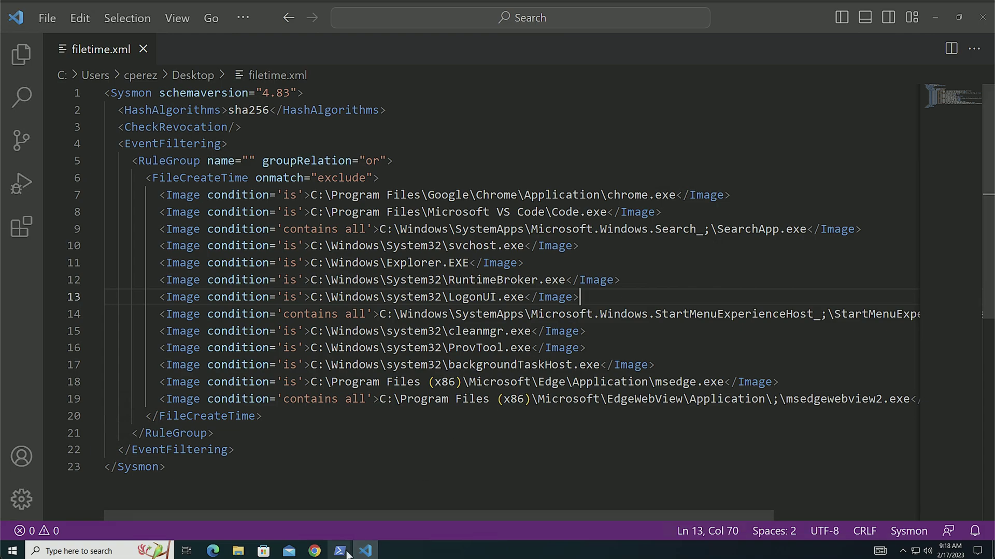
- Load ./filetime.xml with sysmon -c, then print the active config showing 13 Image excludes
{"action": "mouse_move", "coordinate": [343, 554]}
{"action": "left_click", "coordinate": [291, 477]}
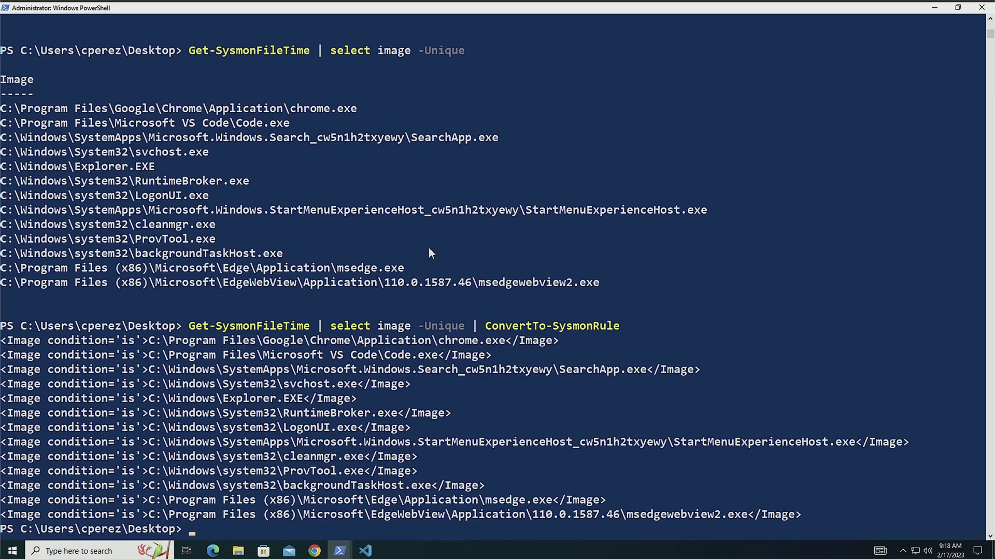
{"action": "type", "text": "sysmon -c ./fil"}
{"action": "key", "text": "Tab"}
{"action": "key", "text": "Return"}
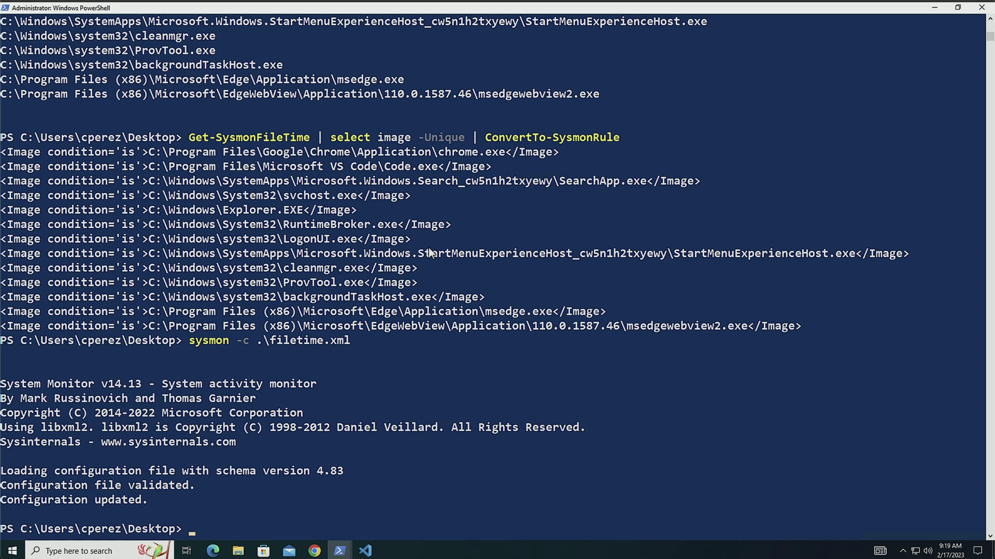
{"action": "type", "text": "sysmon -c"}
{"action": "key", "text": "Return"}
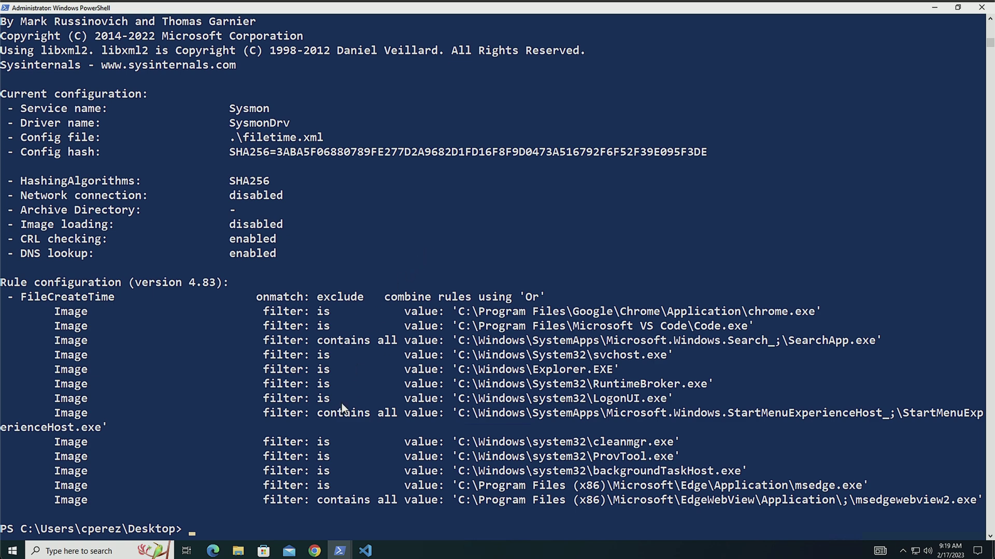
- Switch to the sysmon-modular 2_file_create_time tab in Chrome
{"action": "left_click", "coordinate": [315, 550]}
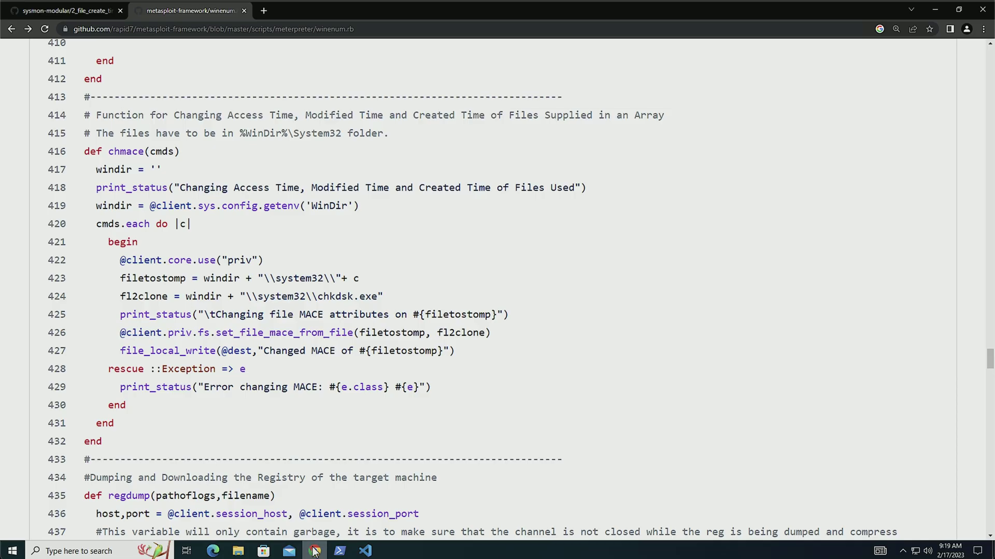
{"action": "left_click", "coordinate": [61, 14]}
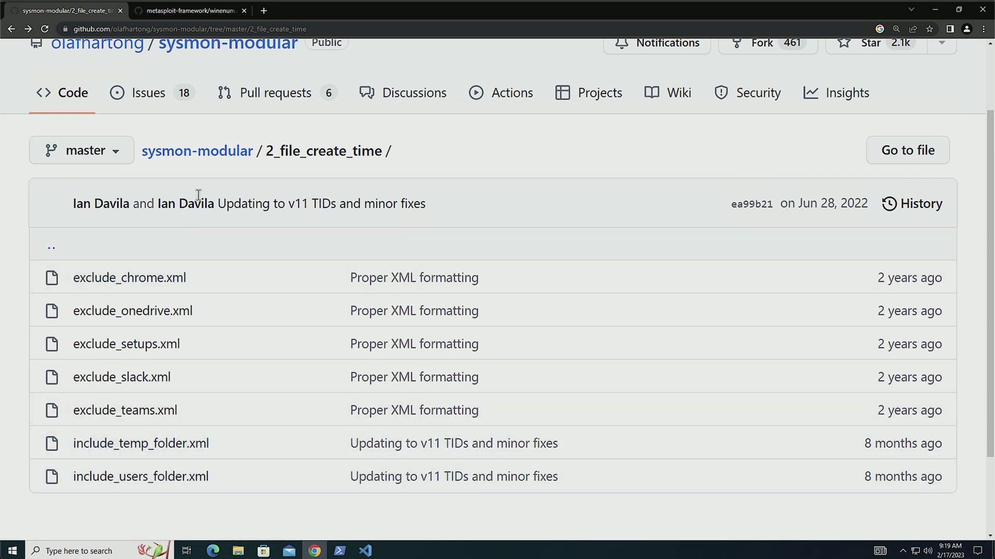
- Open the 1_process_creation folder from the sysmon-modular repository root
{"action": "left_click", "coordinate": [206, 151]}
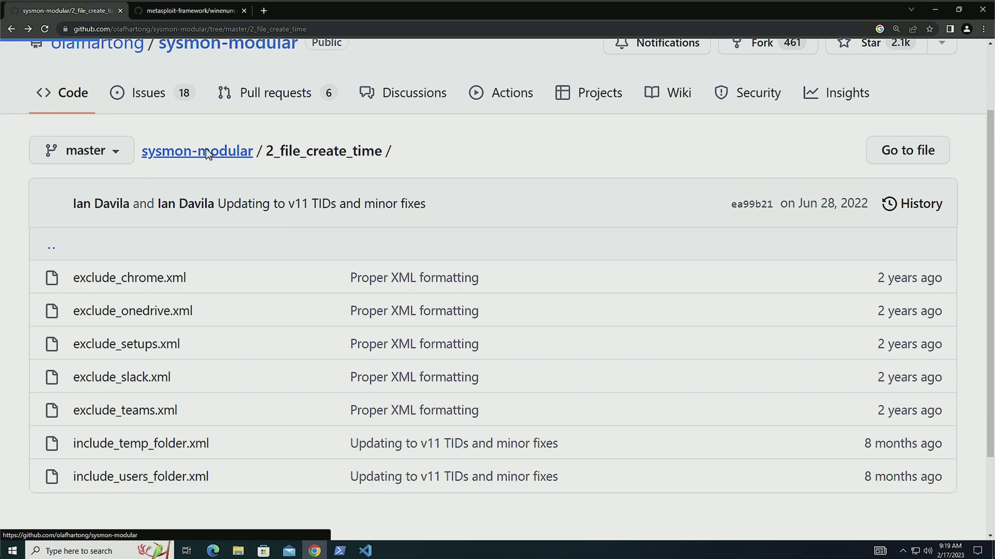
{"action": "scroll", "coordinate": [204, 412], "scroll_direction": "down", "scroll_amount": 5}
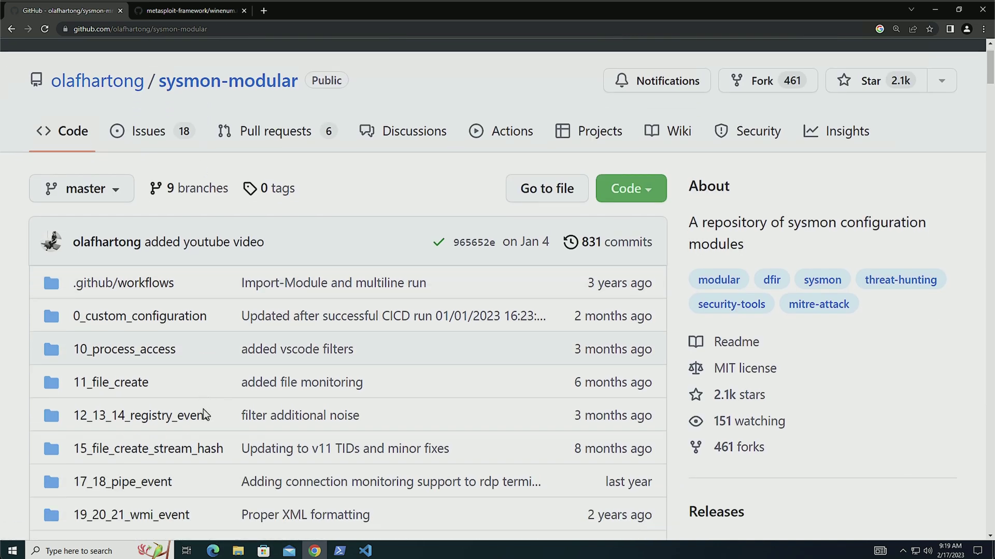
{"action": "scroll", "coordinate": [203, 410], "scroll_direction": "down", "scroll_amount": 1}
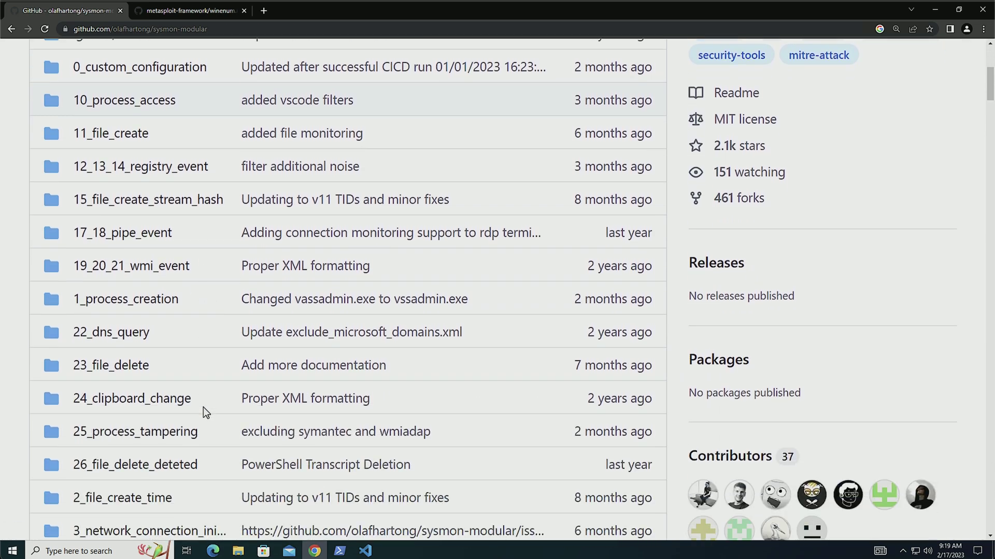
{"action": "left_click", "coordinate": [138, 304]}
- Scroll down the folder listing and open include_uncommon_locations.xml
{"action": "scroll", "coordinate": [334, 469], "scroll_direction": "down", "scroll_amount": 7}
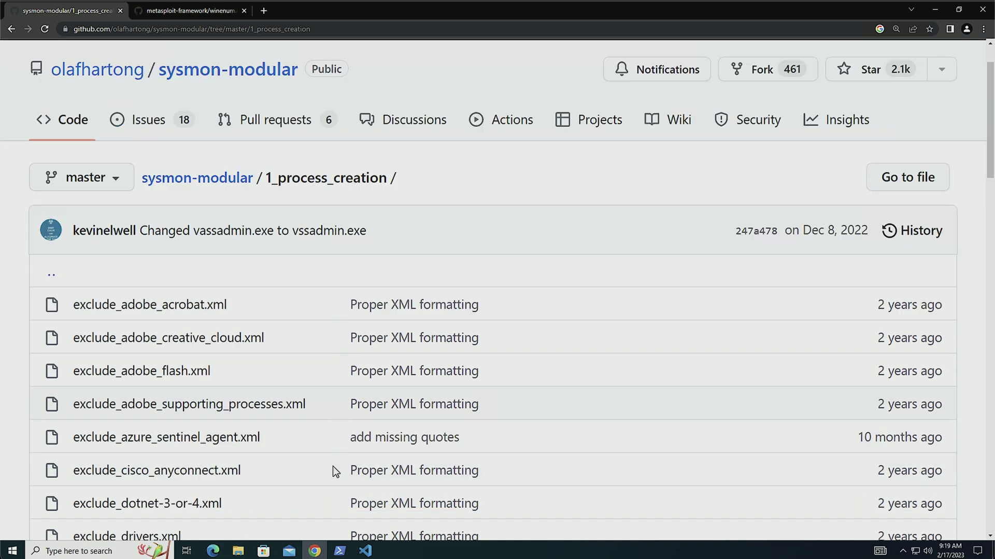
{"action": "scroll", "coordinate": [333, 466], "scroll_direction": "down", "scroll_amount": 3}
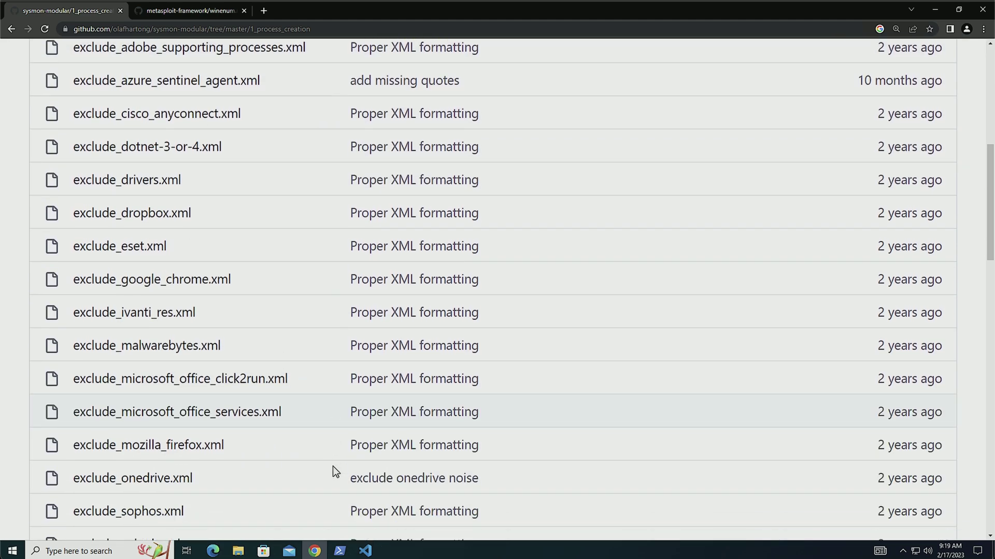
{"action": "scroll", "coordinate": [332, 466], "scroll_direction": "down", "scroll_amount": 3}
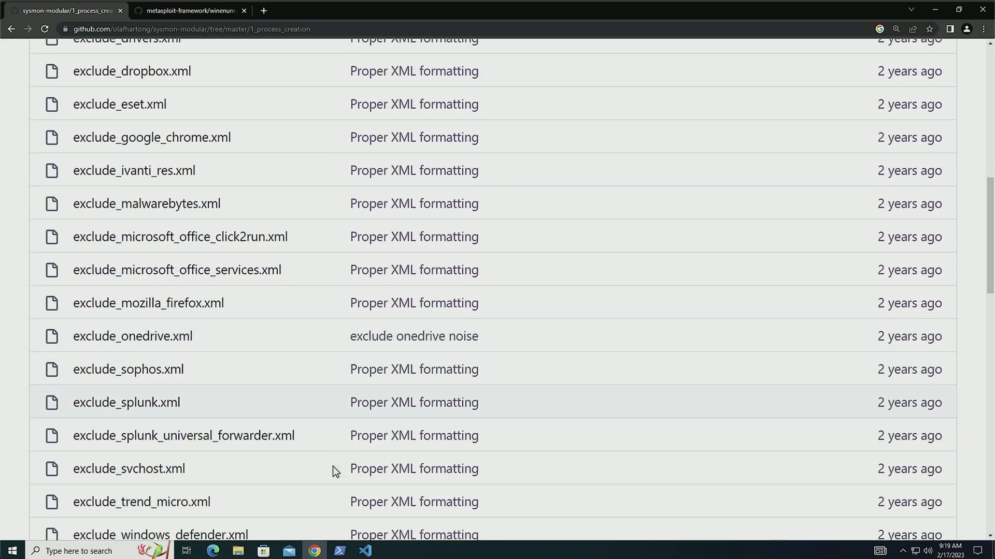
{"action": "scroll", "coordinate": [332, 466], "scroll_direction": "down", "scroll_amount": 1}
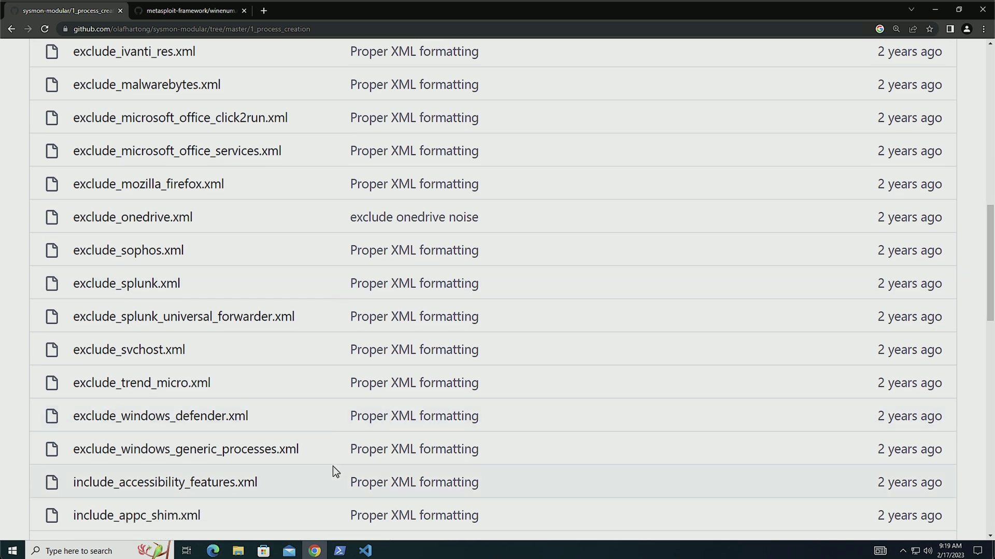
{"action": "scroll", "coordinate": [332, 466], "scroll_direction": "down", "scroll_amount": 4}
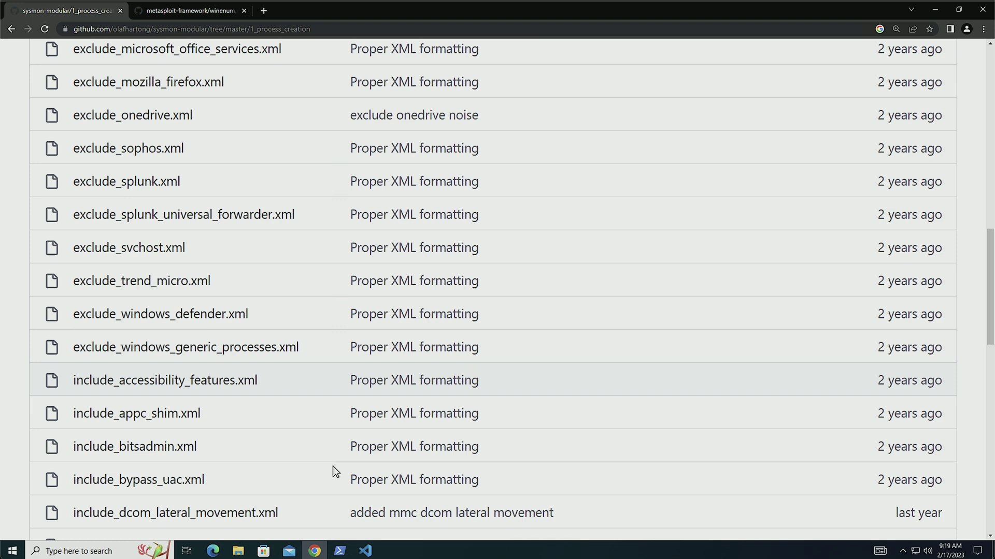
{"action": "scroll", "coordinate": [332, 466], "scroll_direction": "down", "scroll_amount": 3}
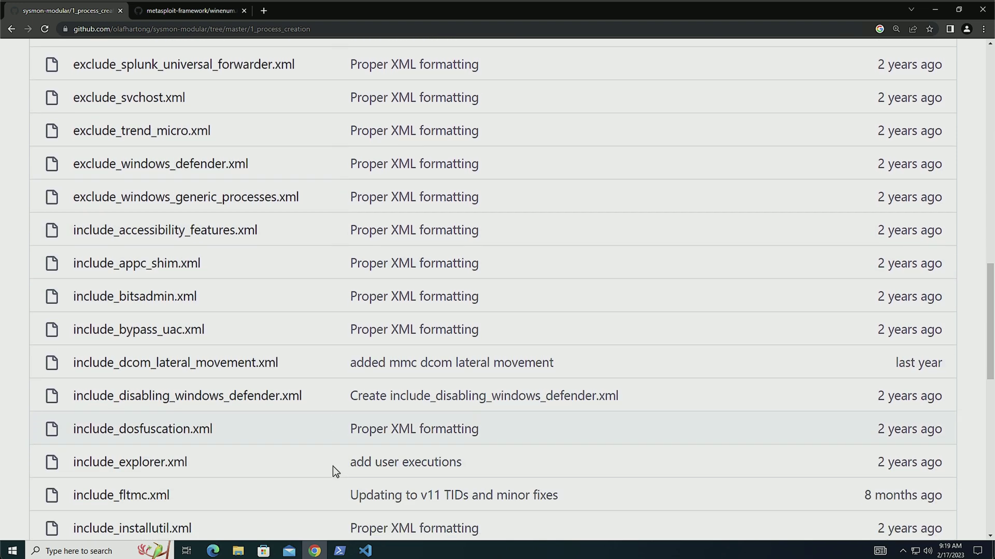
{"action": "scroll", "coordinate": [332, 467], "scroll_direction": "down", "scroll_amount": 3}
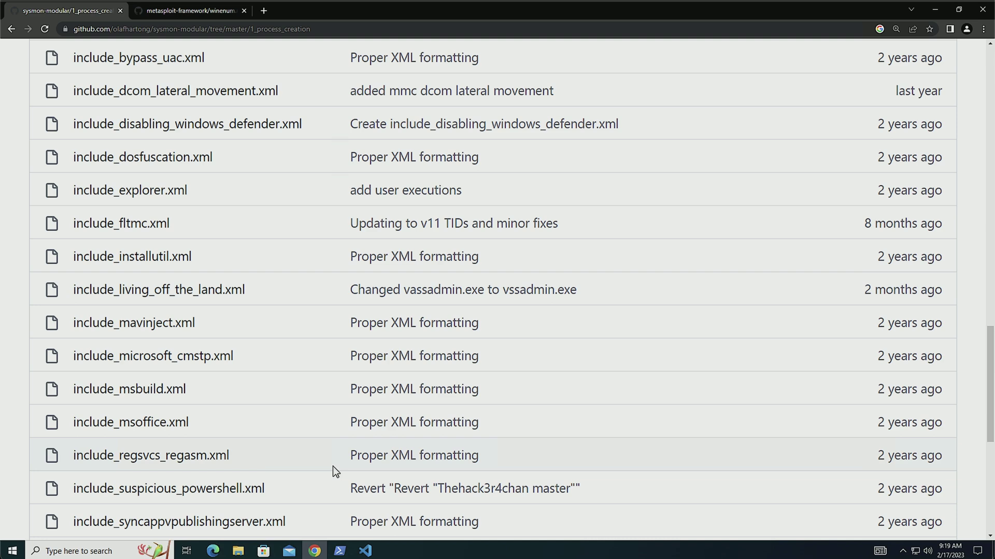
{"action": "scroll", "coordinate": [284, 492], "scroll_direction": "down", "scroll_amount": 5}
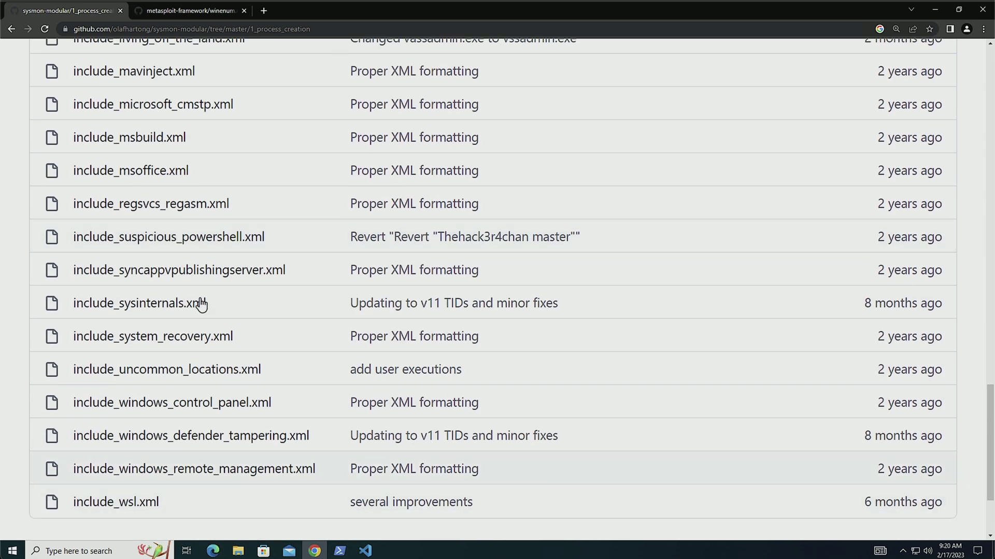
{"action": "left_click", "coordinate": [158, 371]}
{"action": "scroll", "coordinate": [501, 373], "scroll_direction": "down", "scroll_amount": 5}
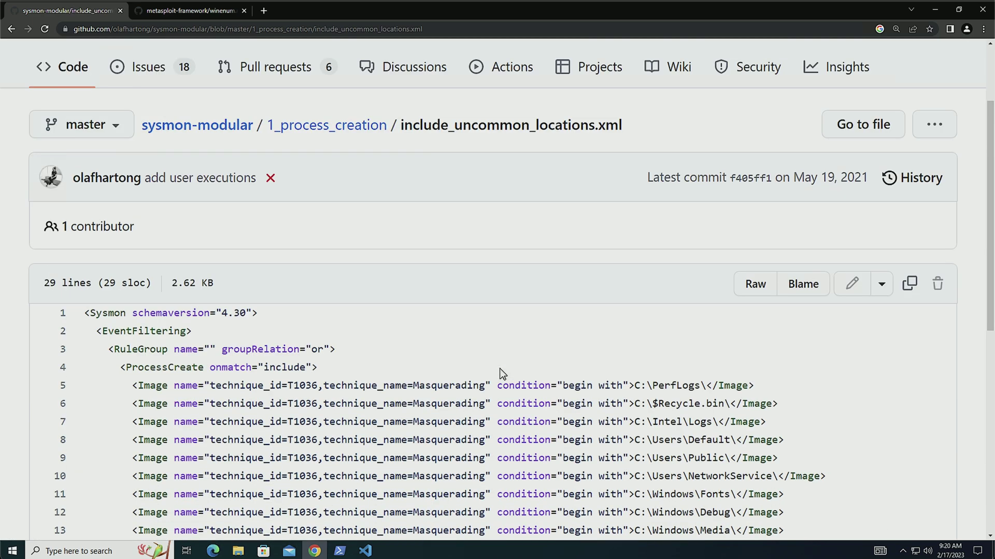
{"action": "scroll", "coordinate": [501, 373], "scroll_direction": "down", "scroll_amount": 2}
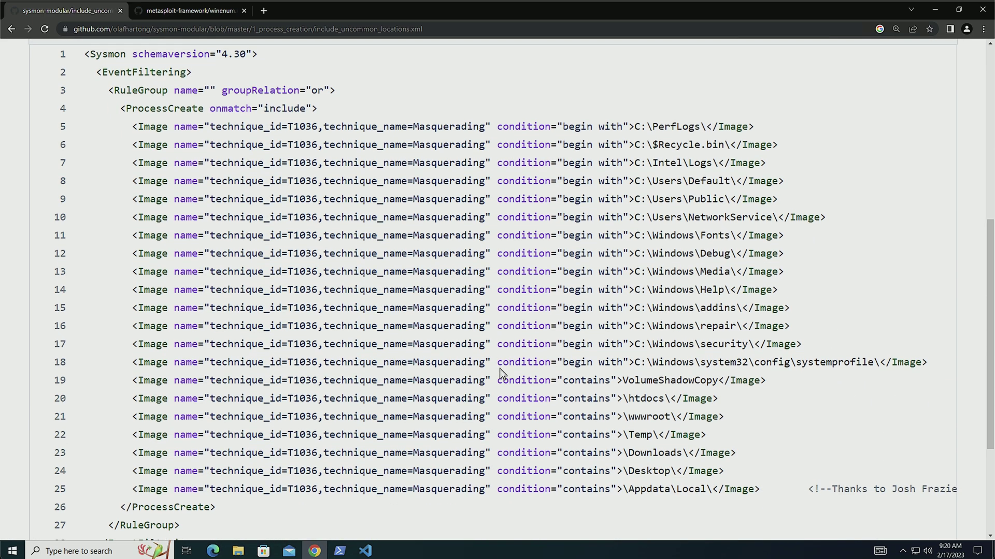